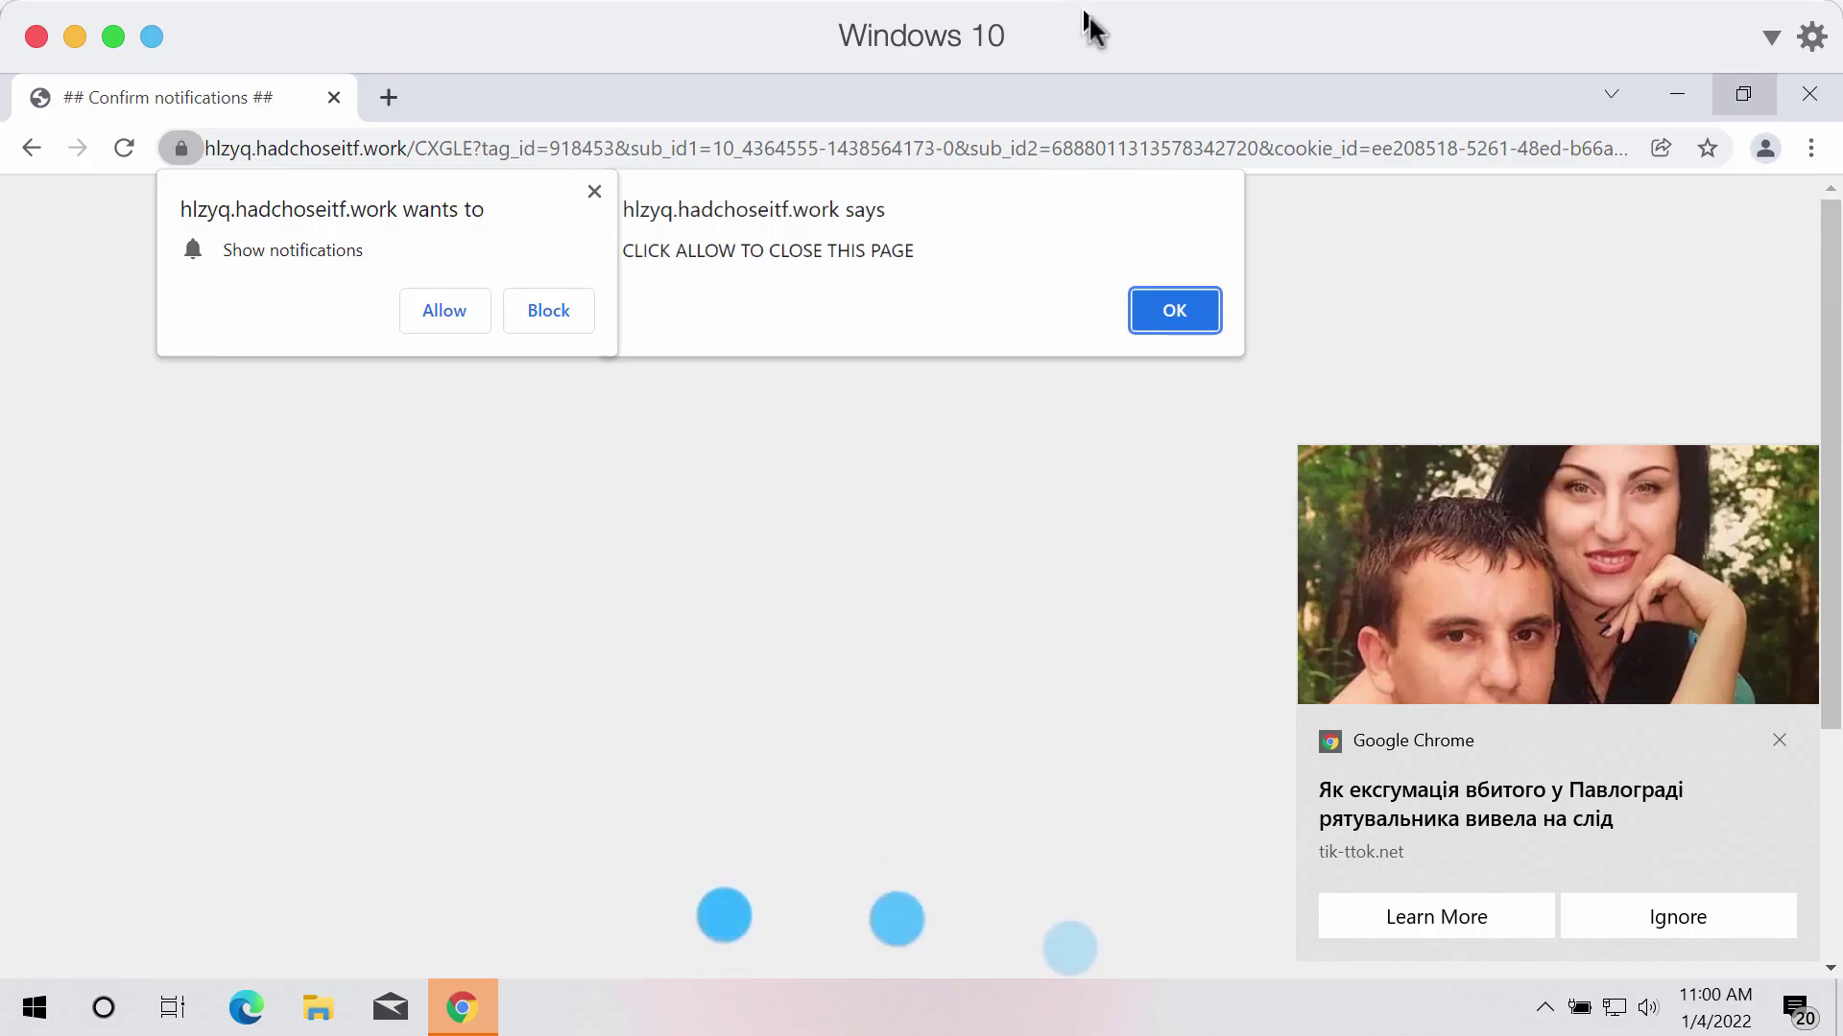
Close the scam page's alert with OK and close the tik-ttok.net desktop notification.
left_click(1174, 312)
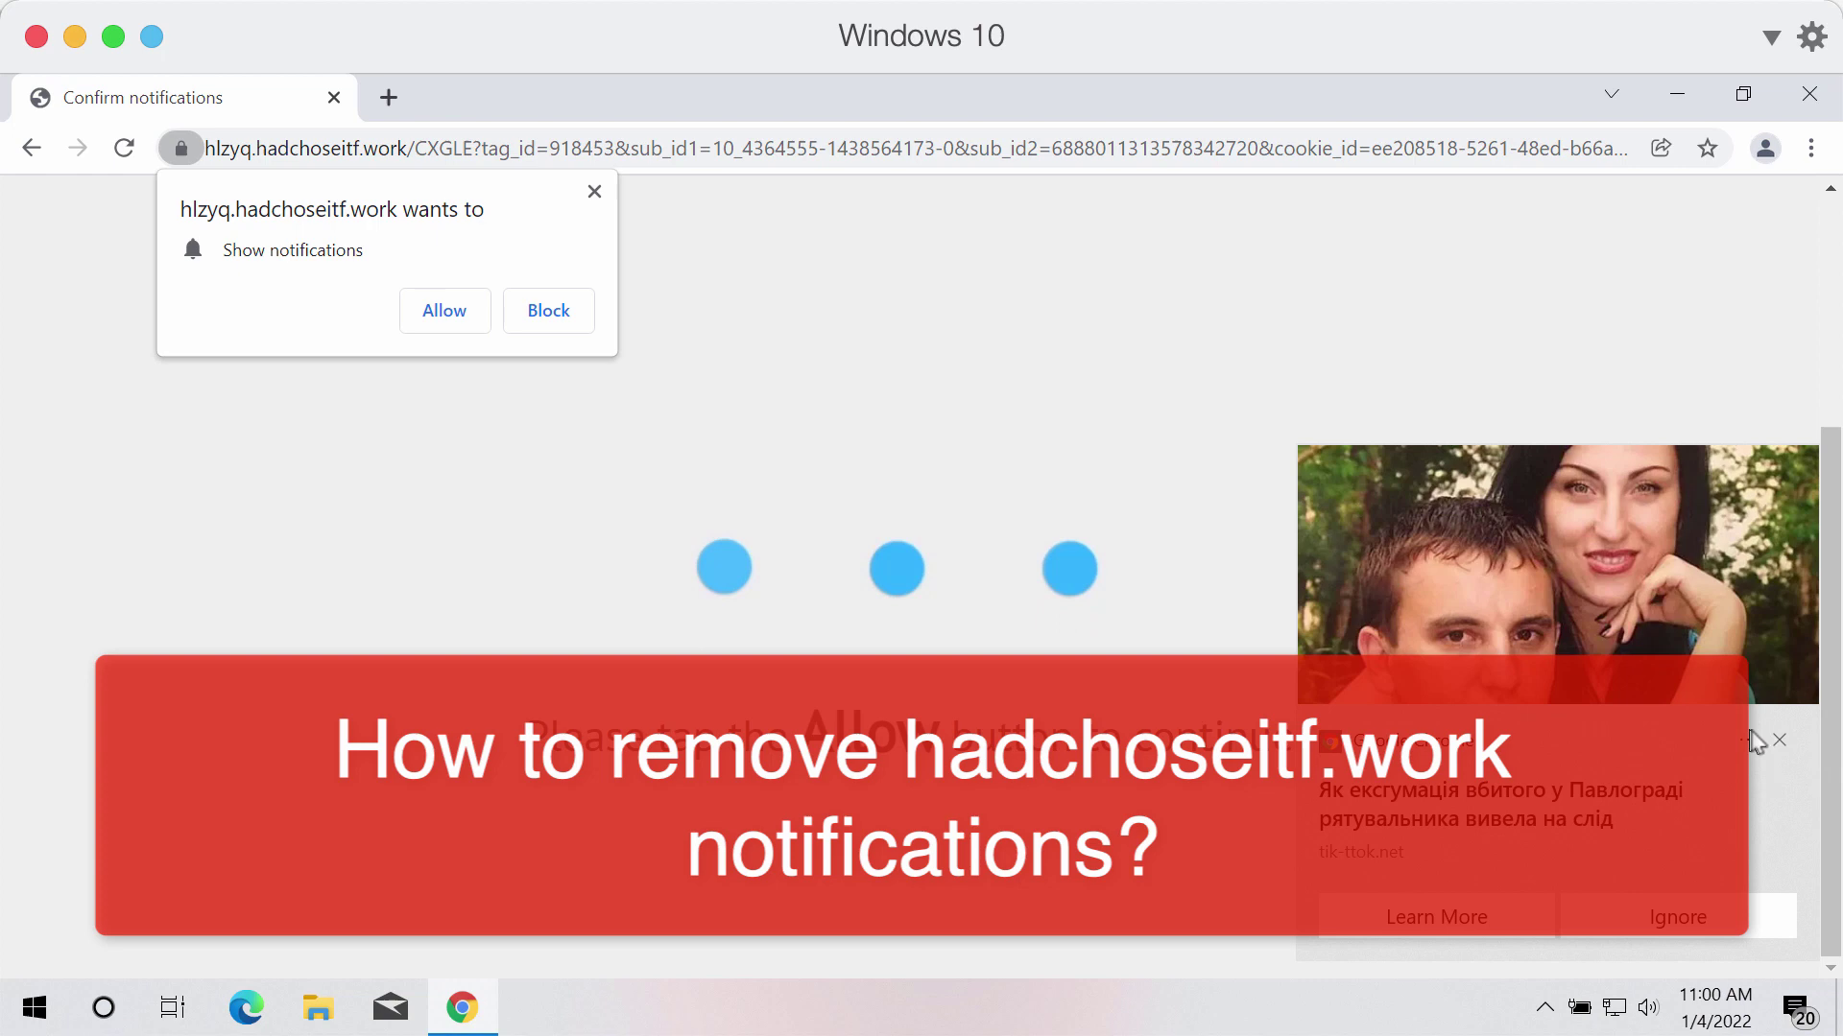
left_click(1779, 740)
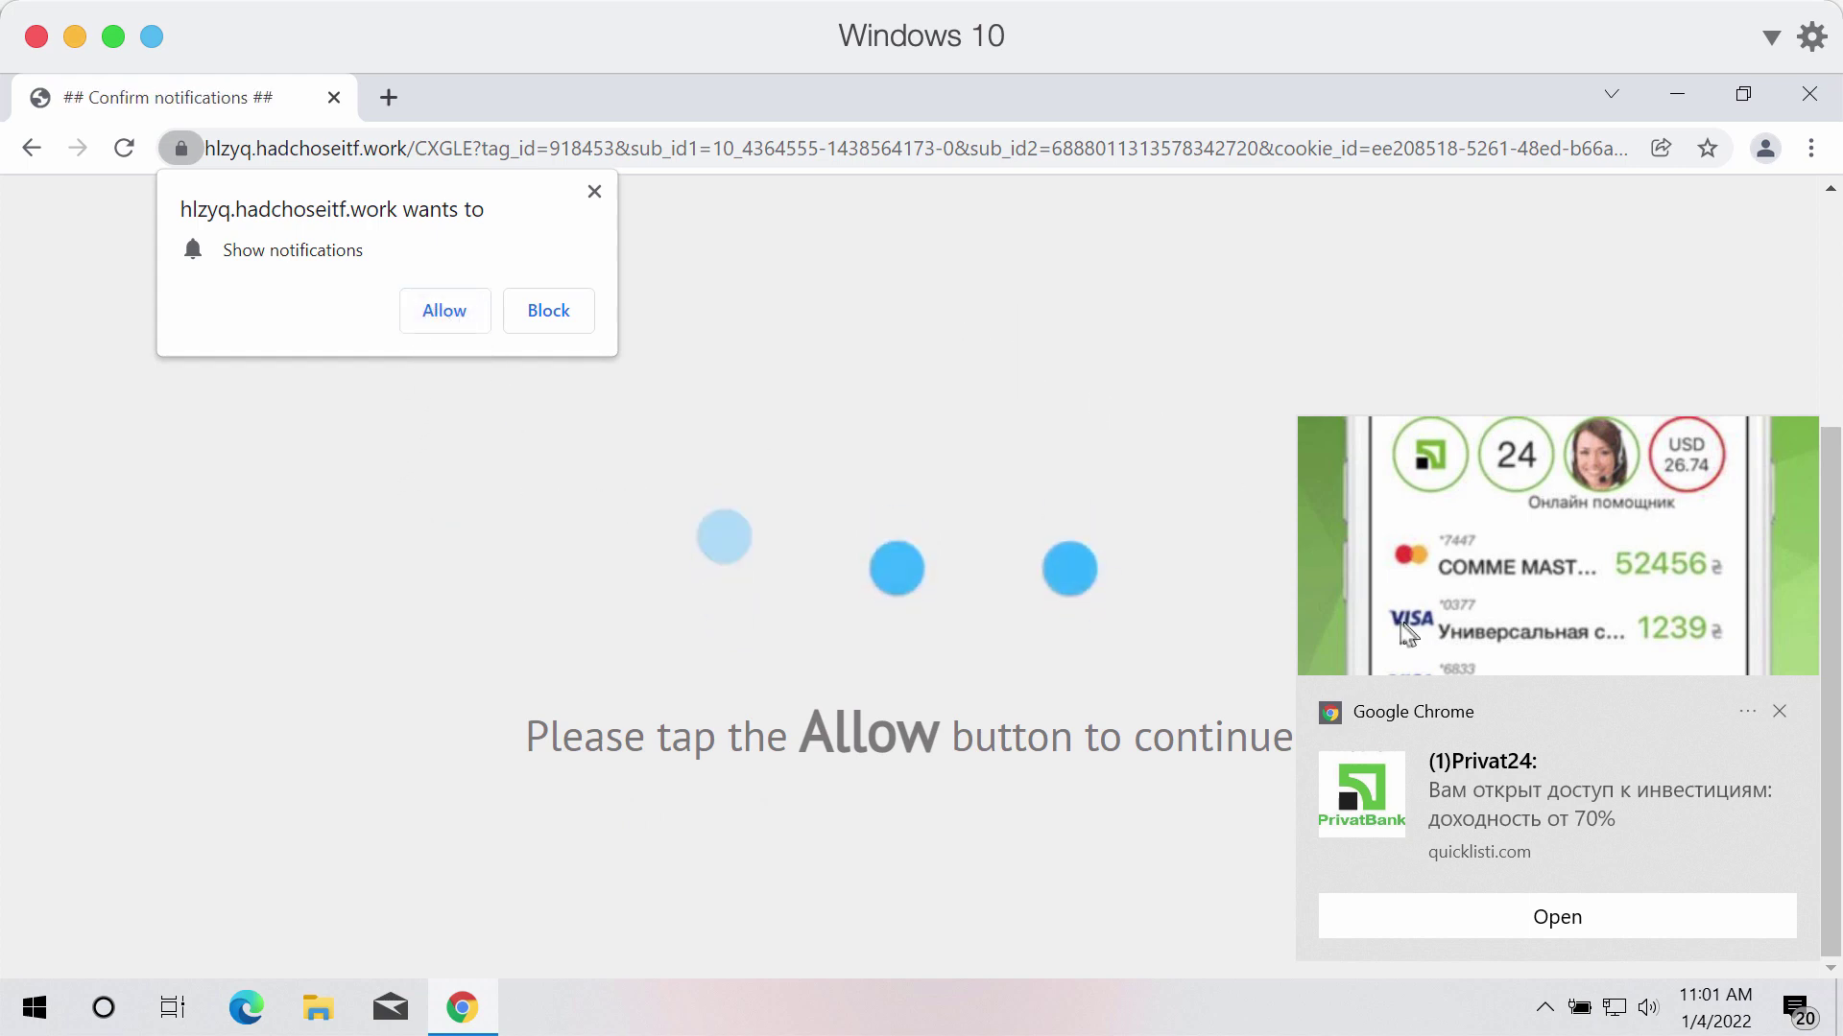
Allow the scam site to send notifications and switch to the new Google tab.
left_click(458, 323)
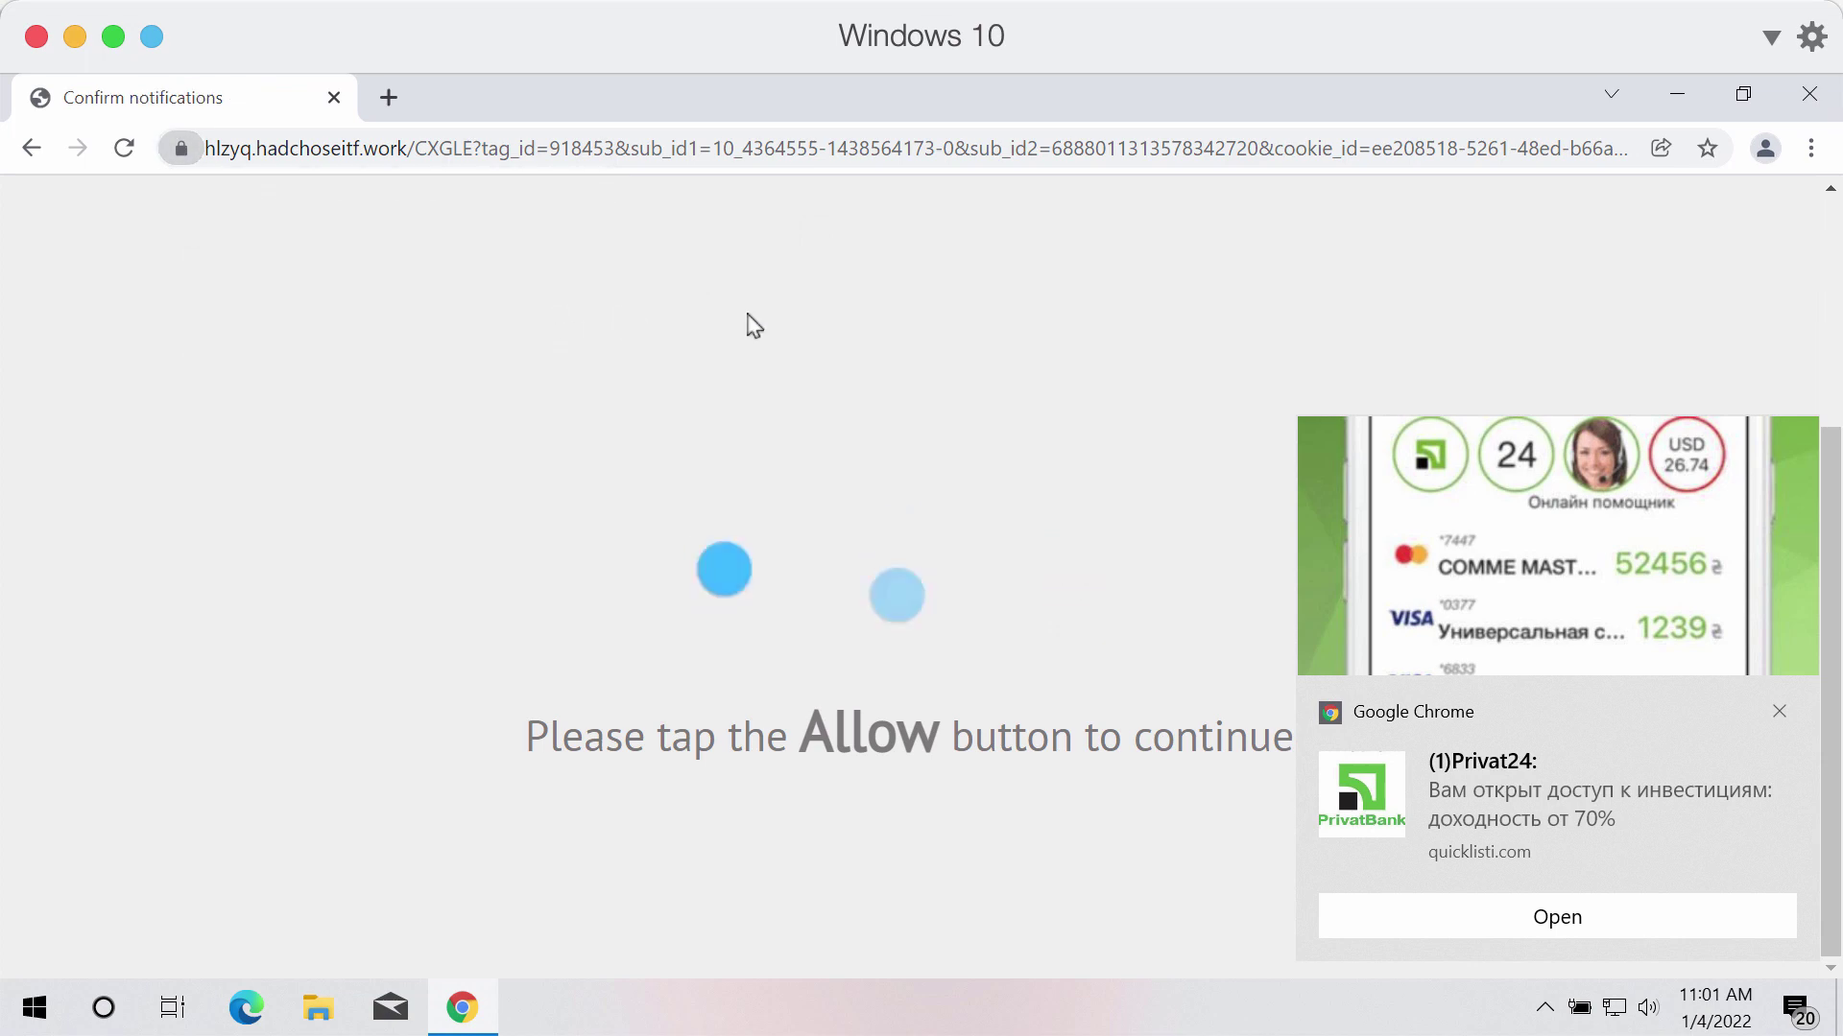
left_click(386, 98)
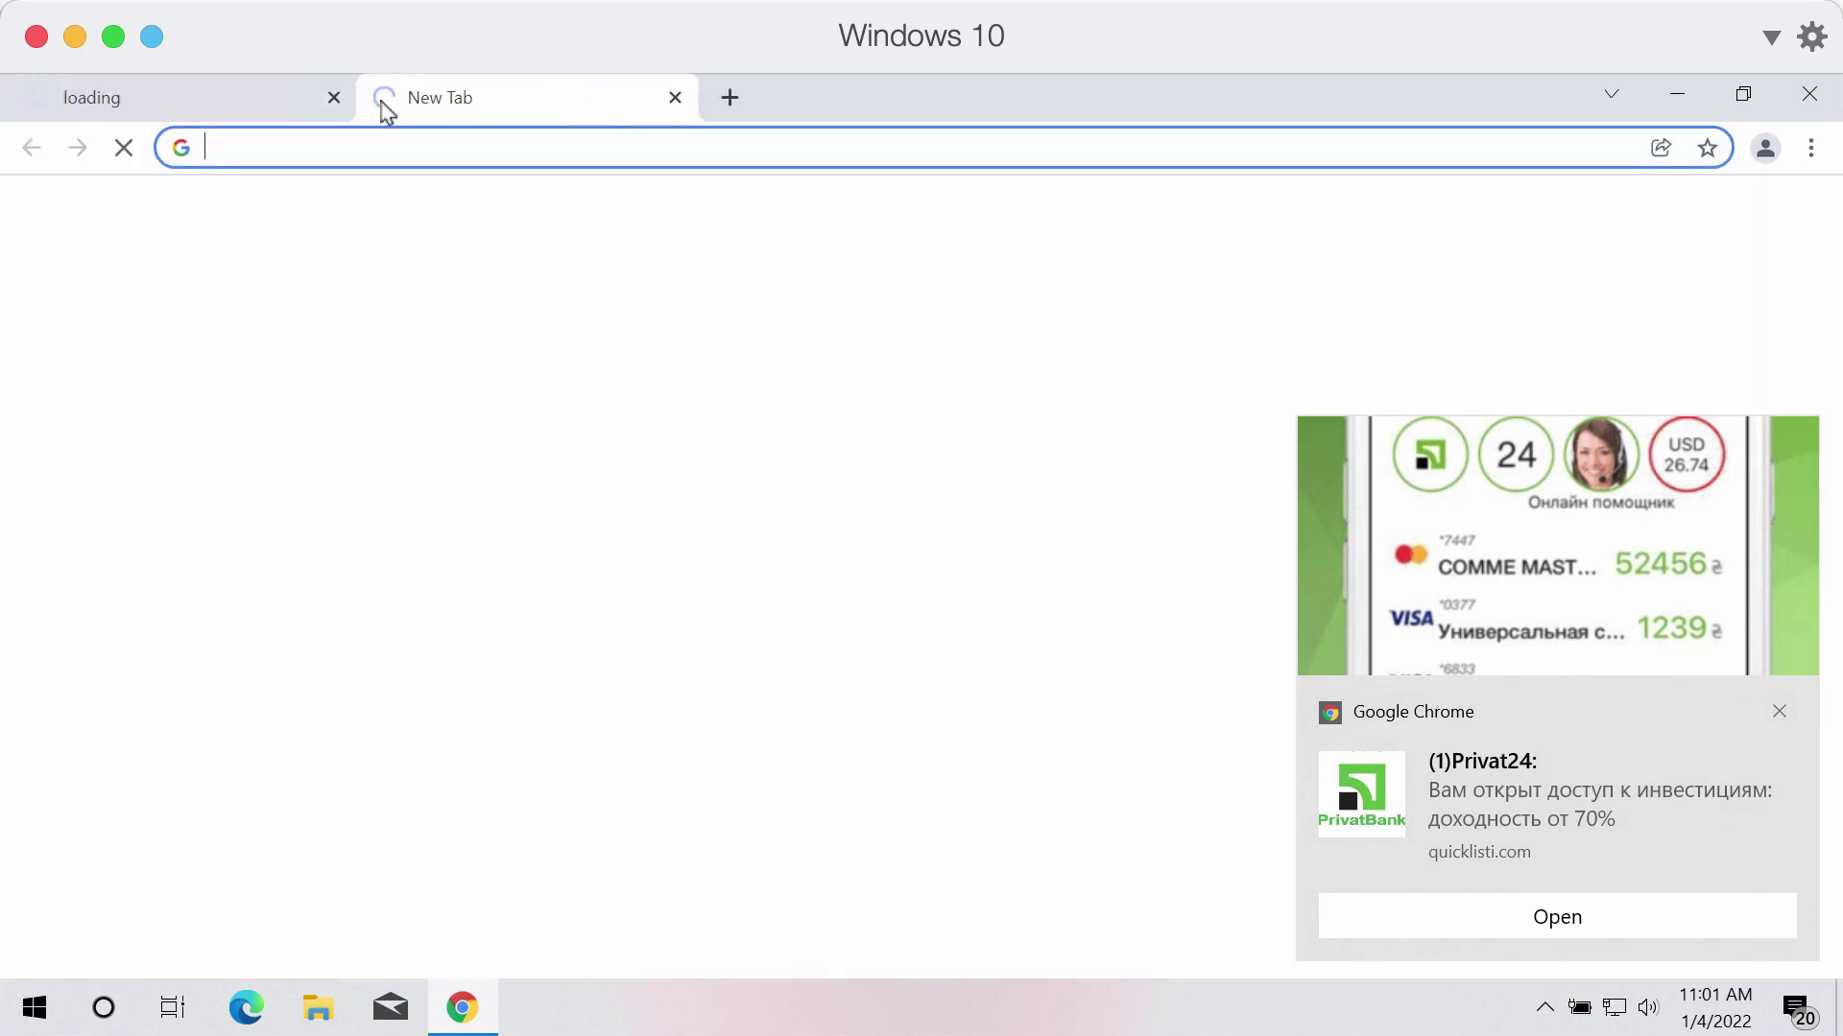
left_click(140, 105)
Close the World of Warships tab and shrink the browser window to reveal the desktop.
left_click(430, 109)
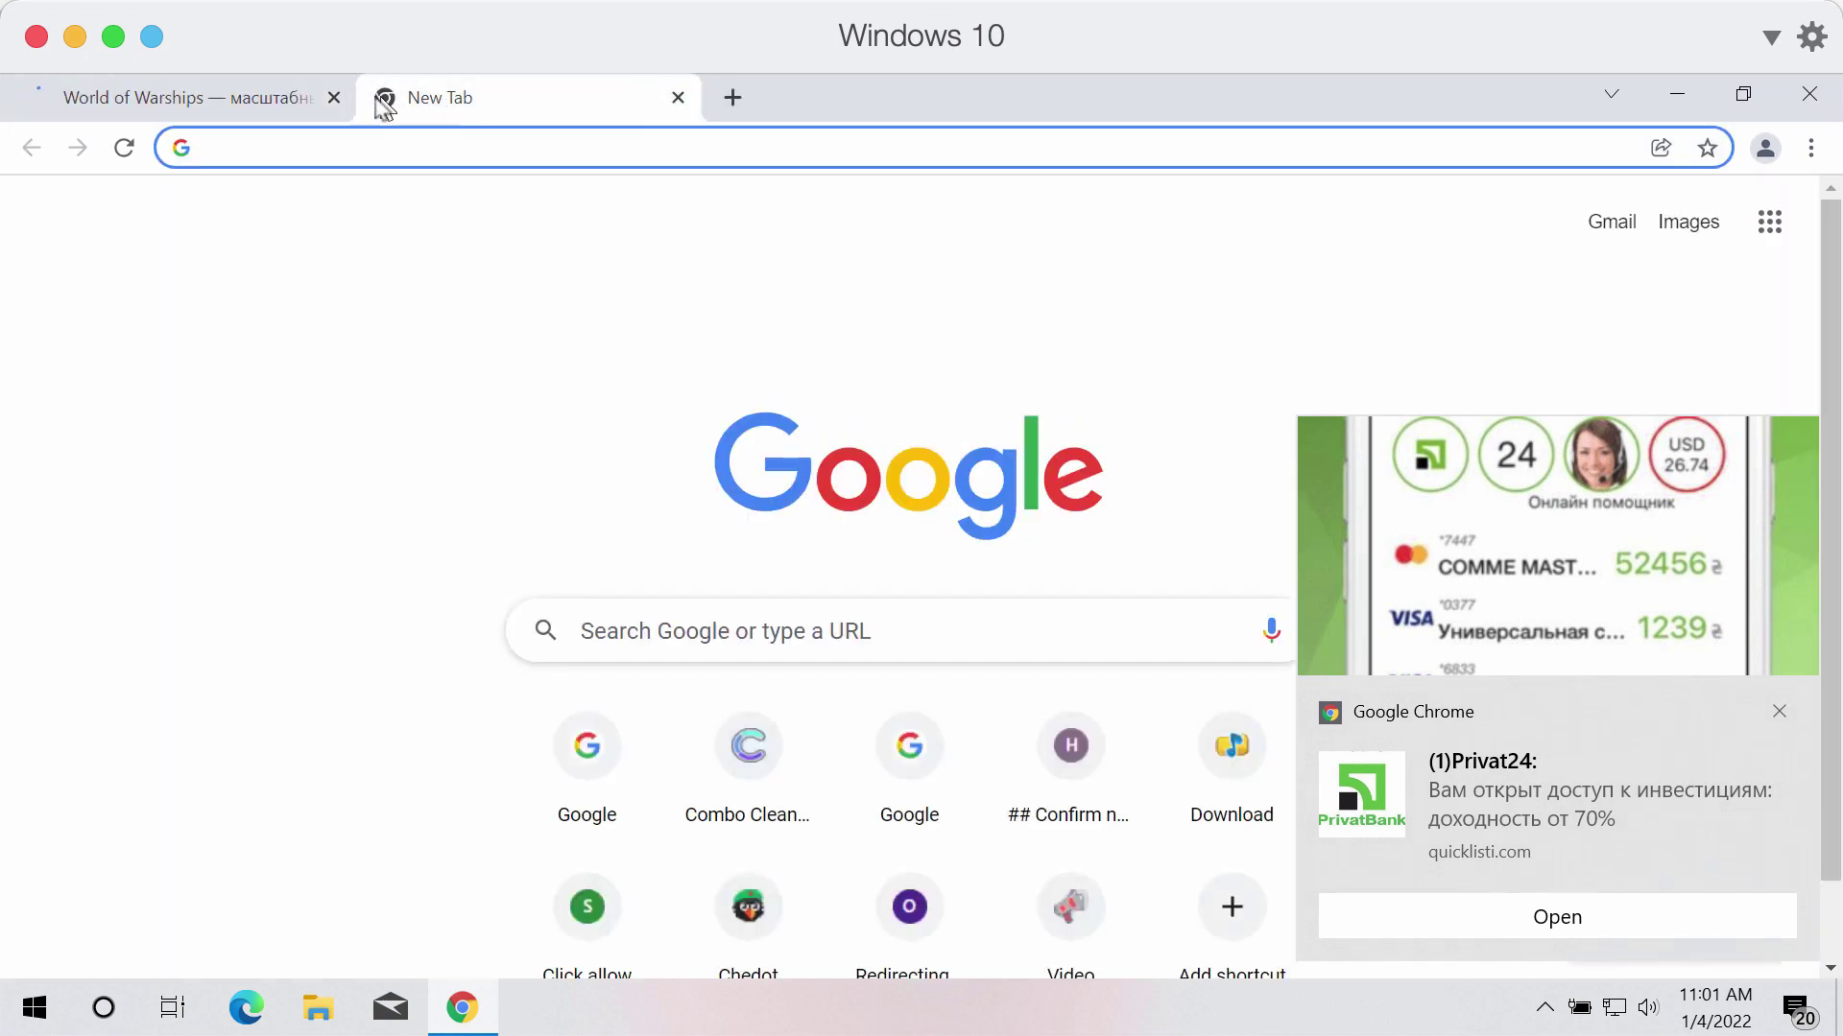
left_click(335, 99)
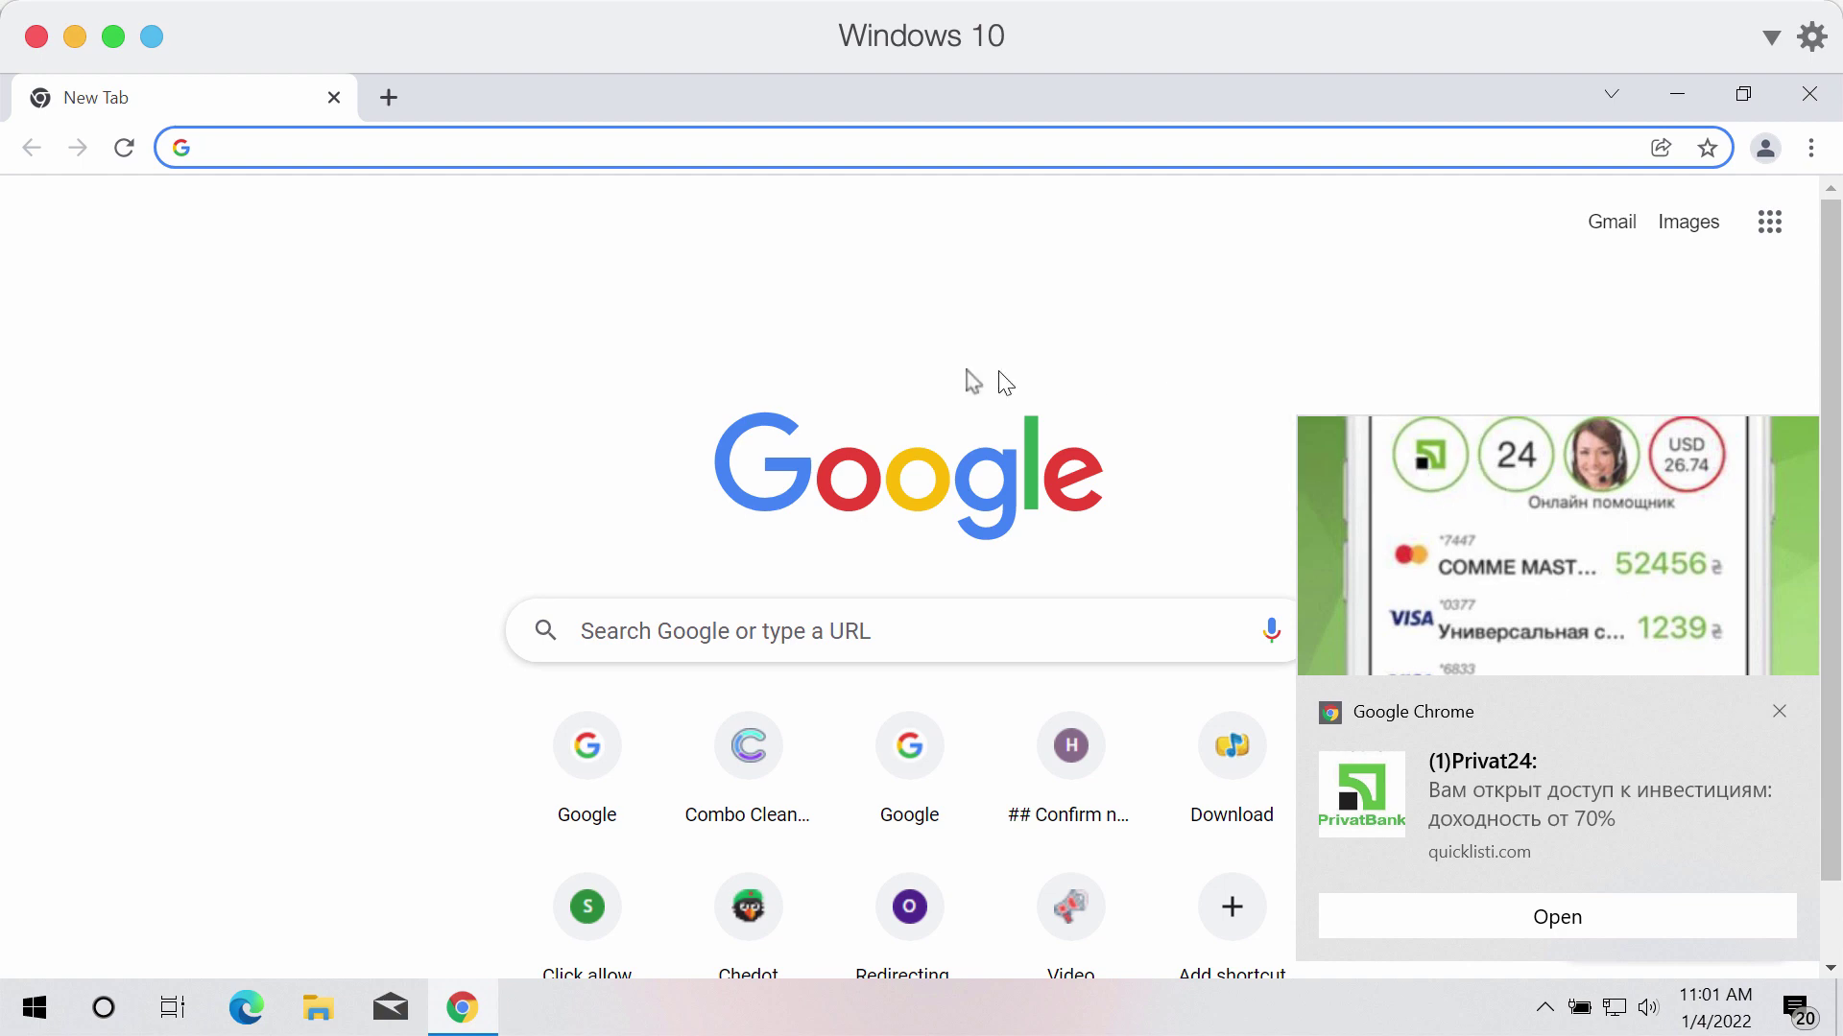
left_click(614, 368)
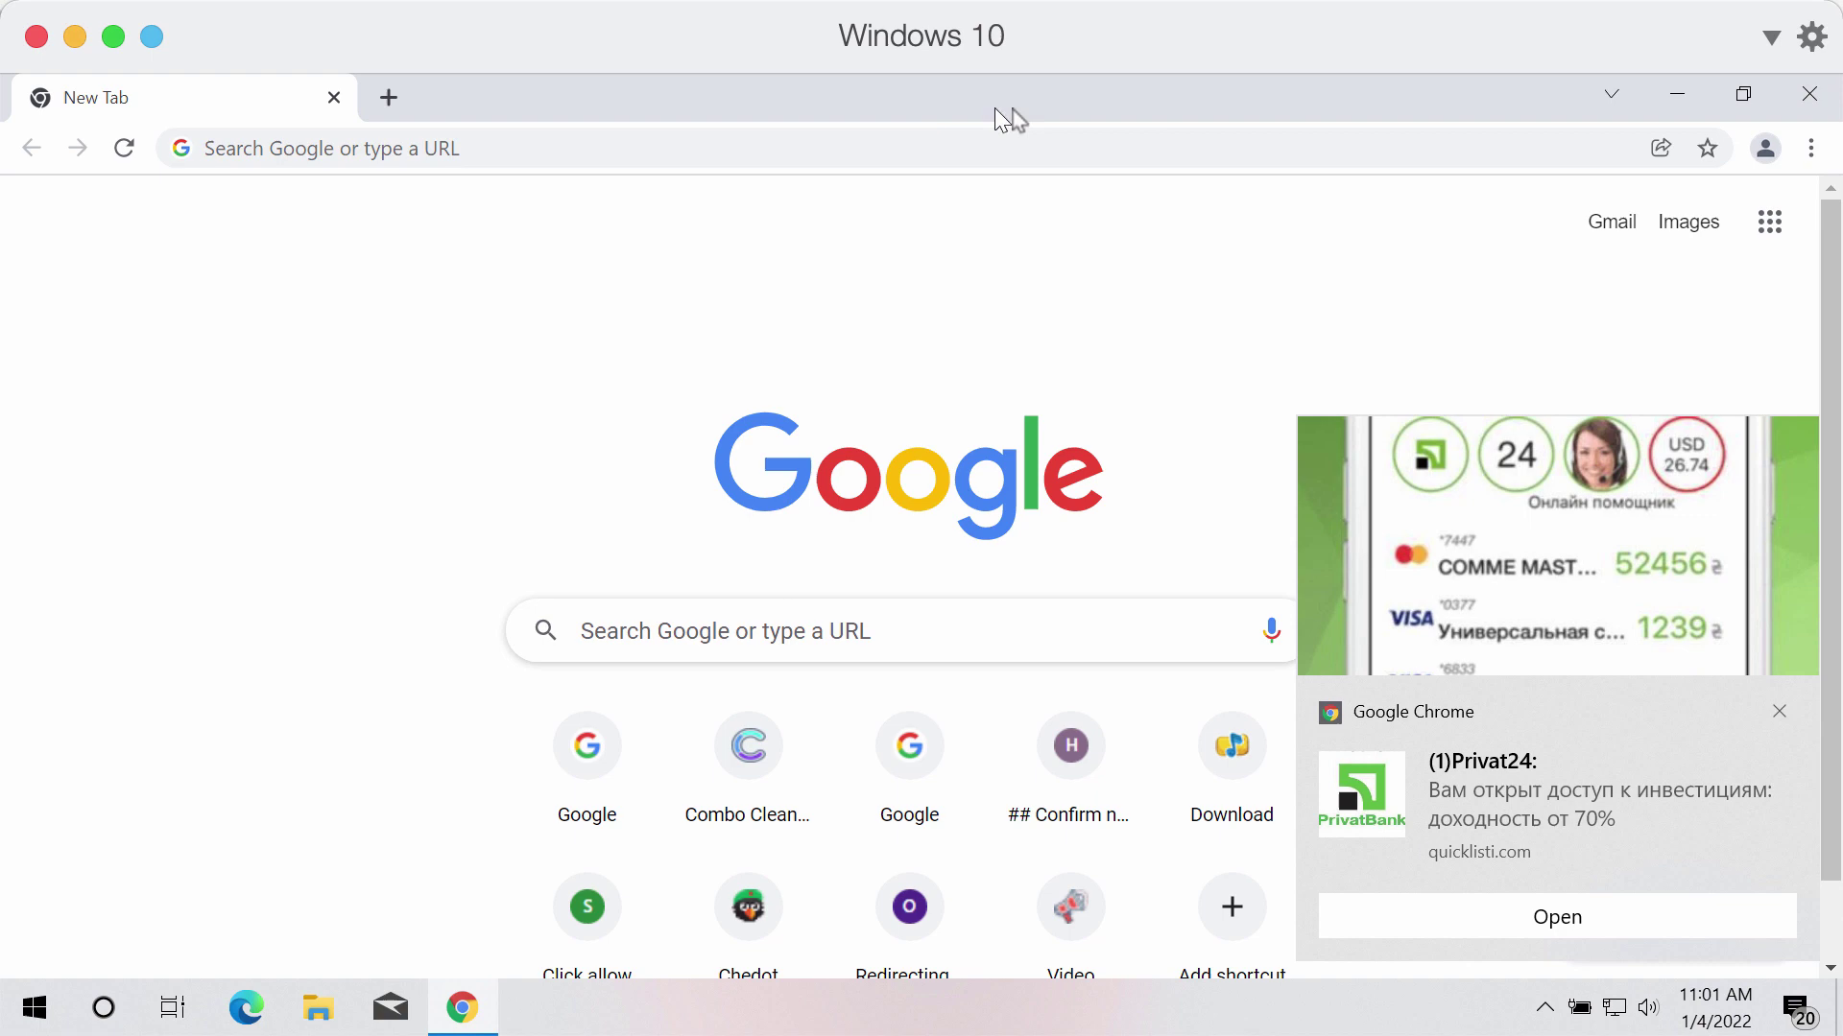
left_click_drag(996, 116, 542, 136)
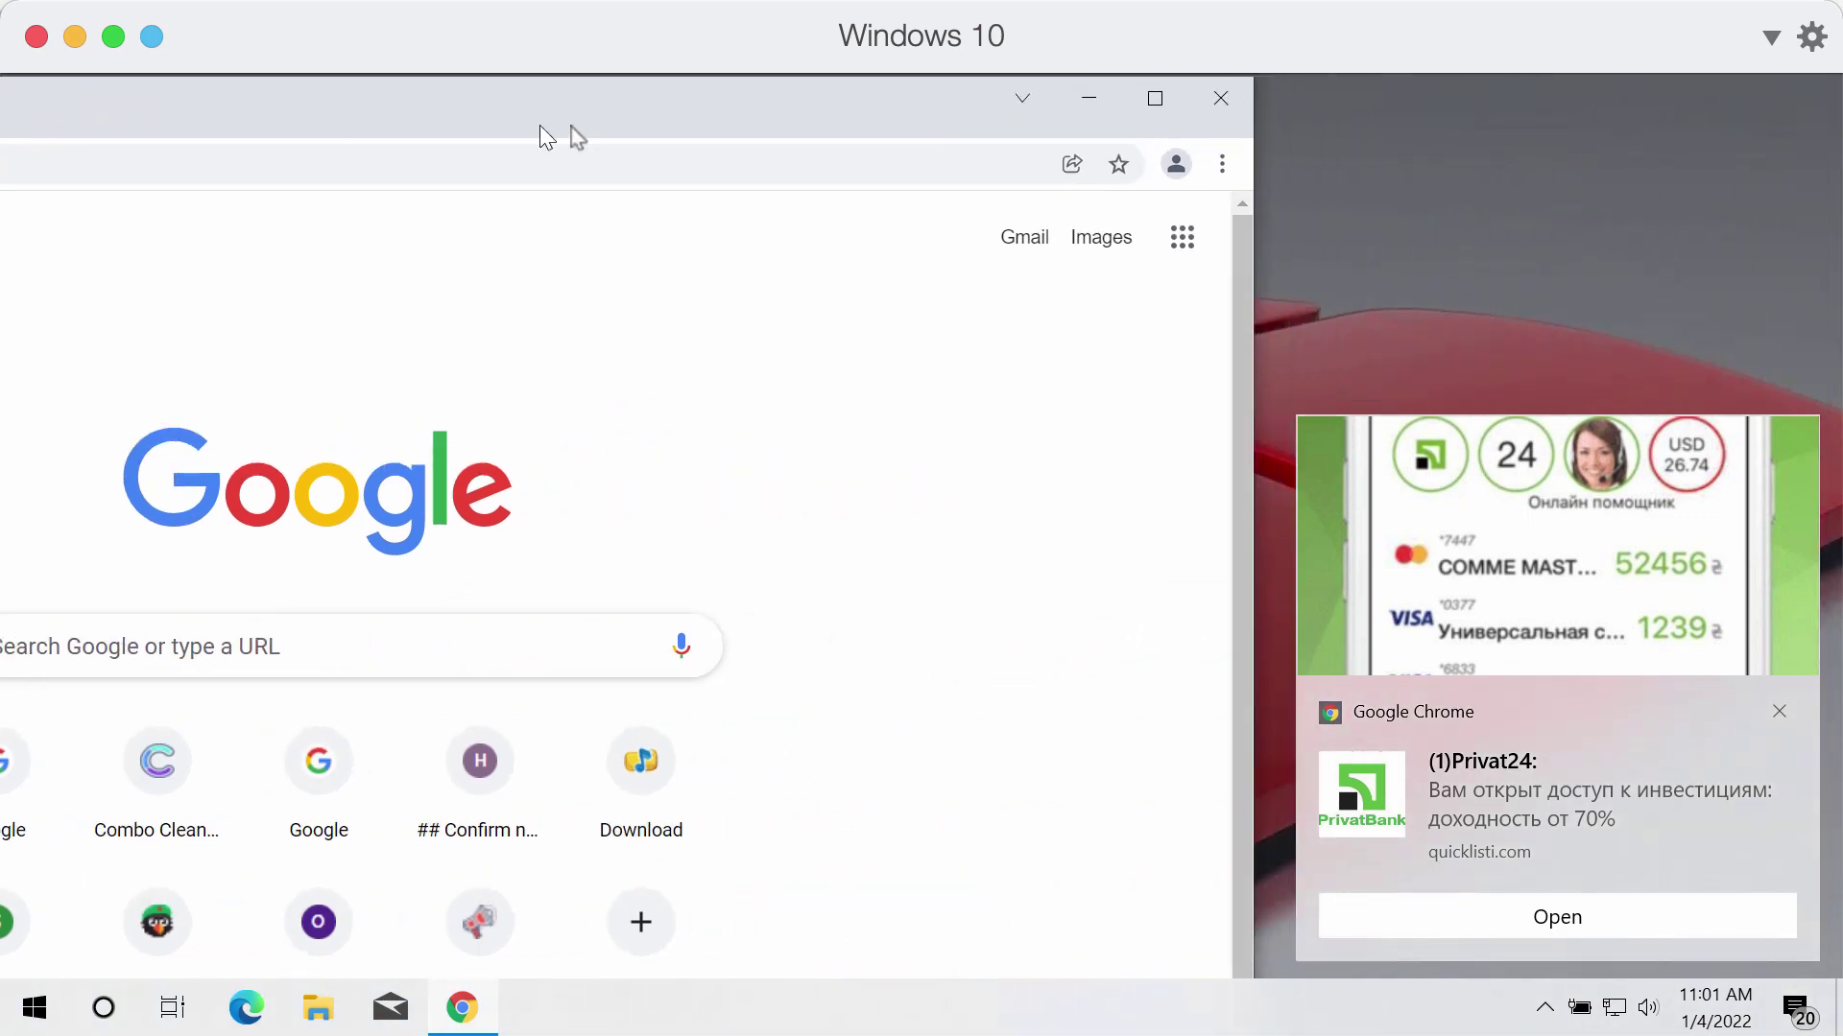
Go to Settings > Privacy and security > Site Settings > Notifications to see allowed sites.
left_click(1223, 162)
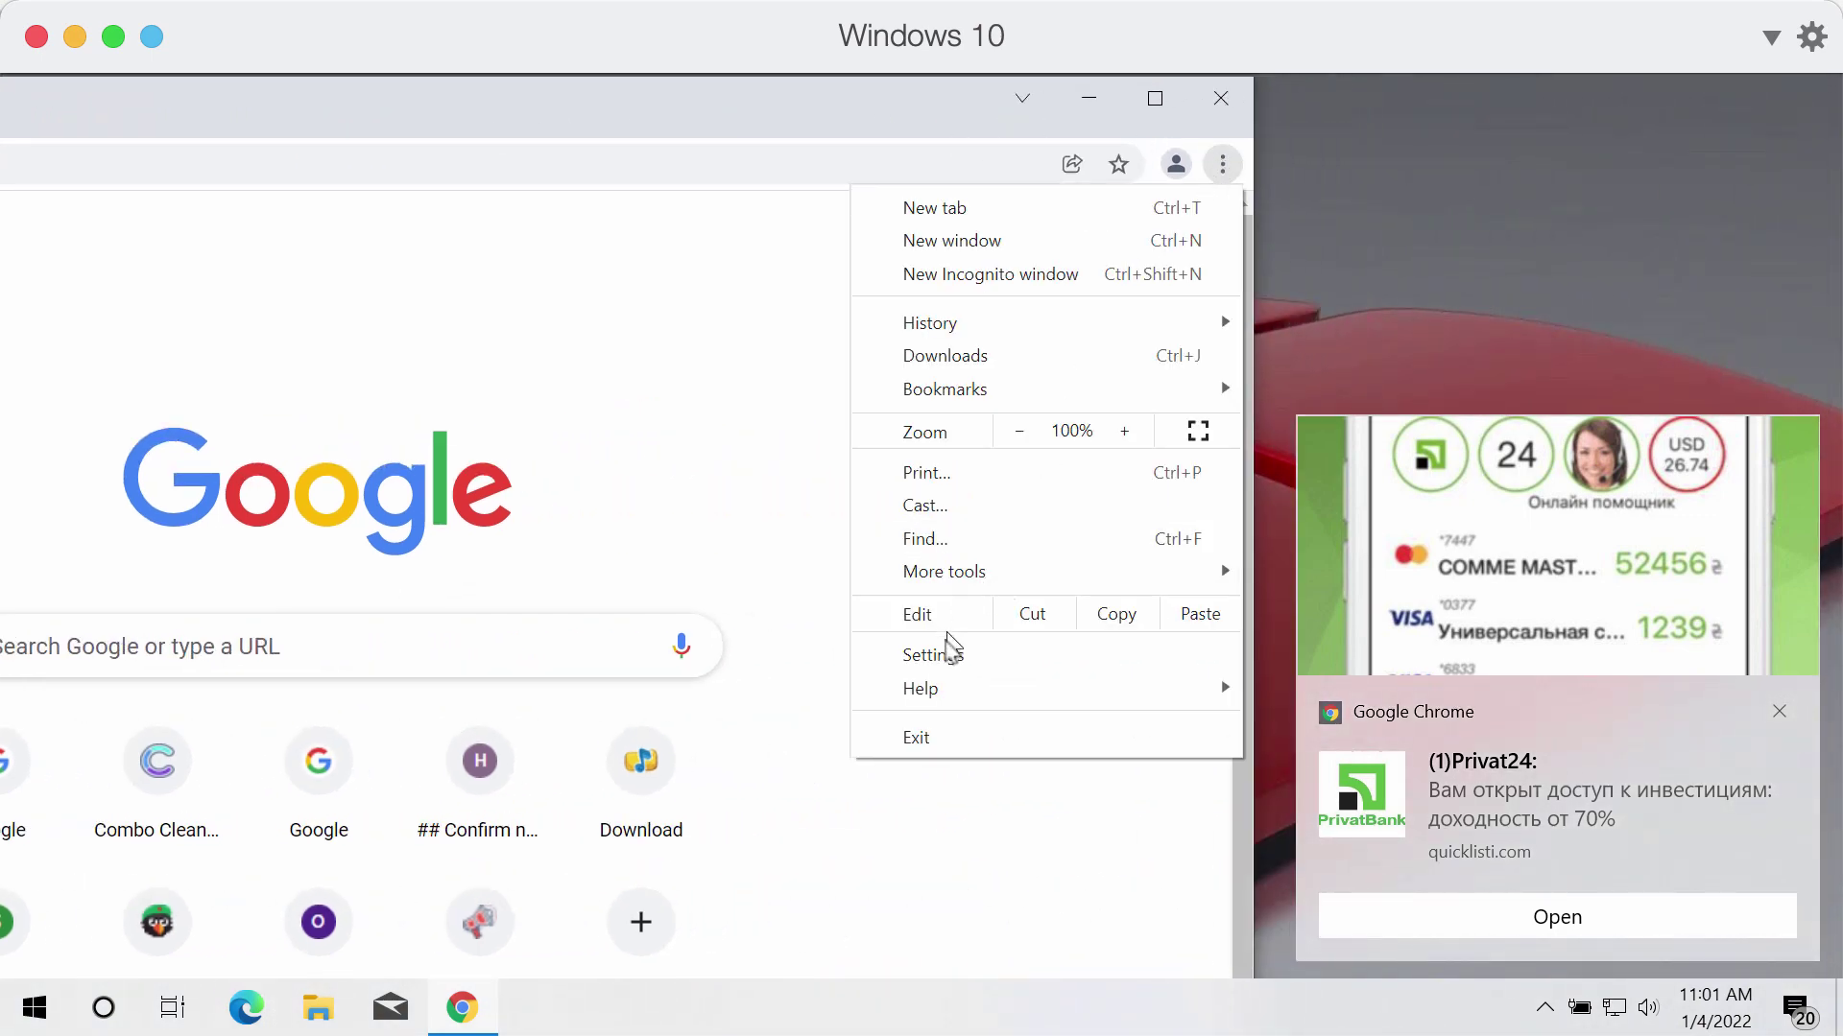
left_click(932, 655)
mouse_move(615, 115)
left_mouse_down()
mouse_move(1106, 115)
mouse_move(1108, 75)
left_mouse_up()
left_click(213, 439)
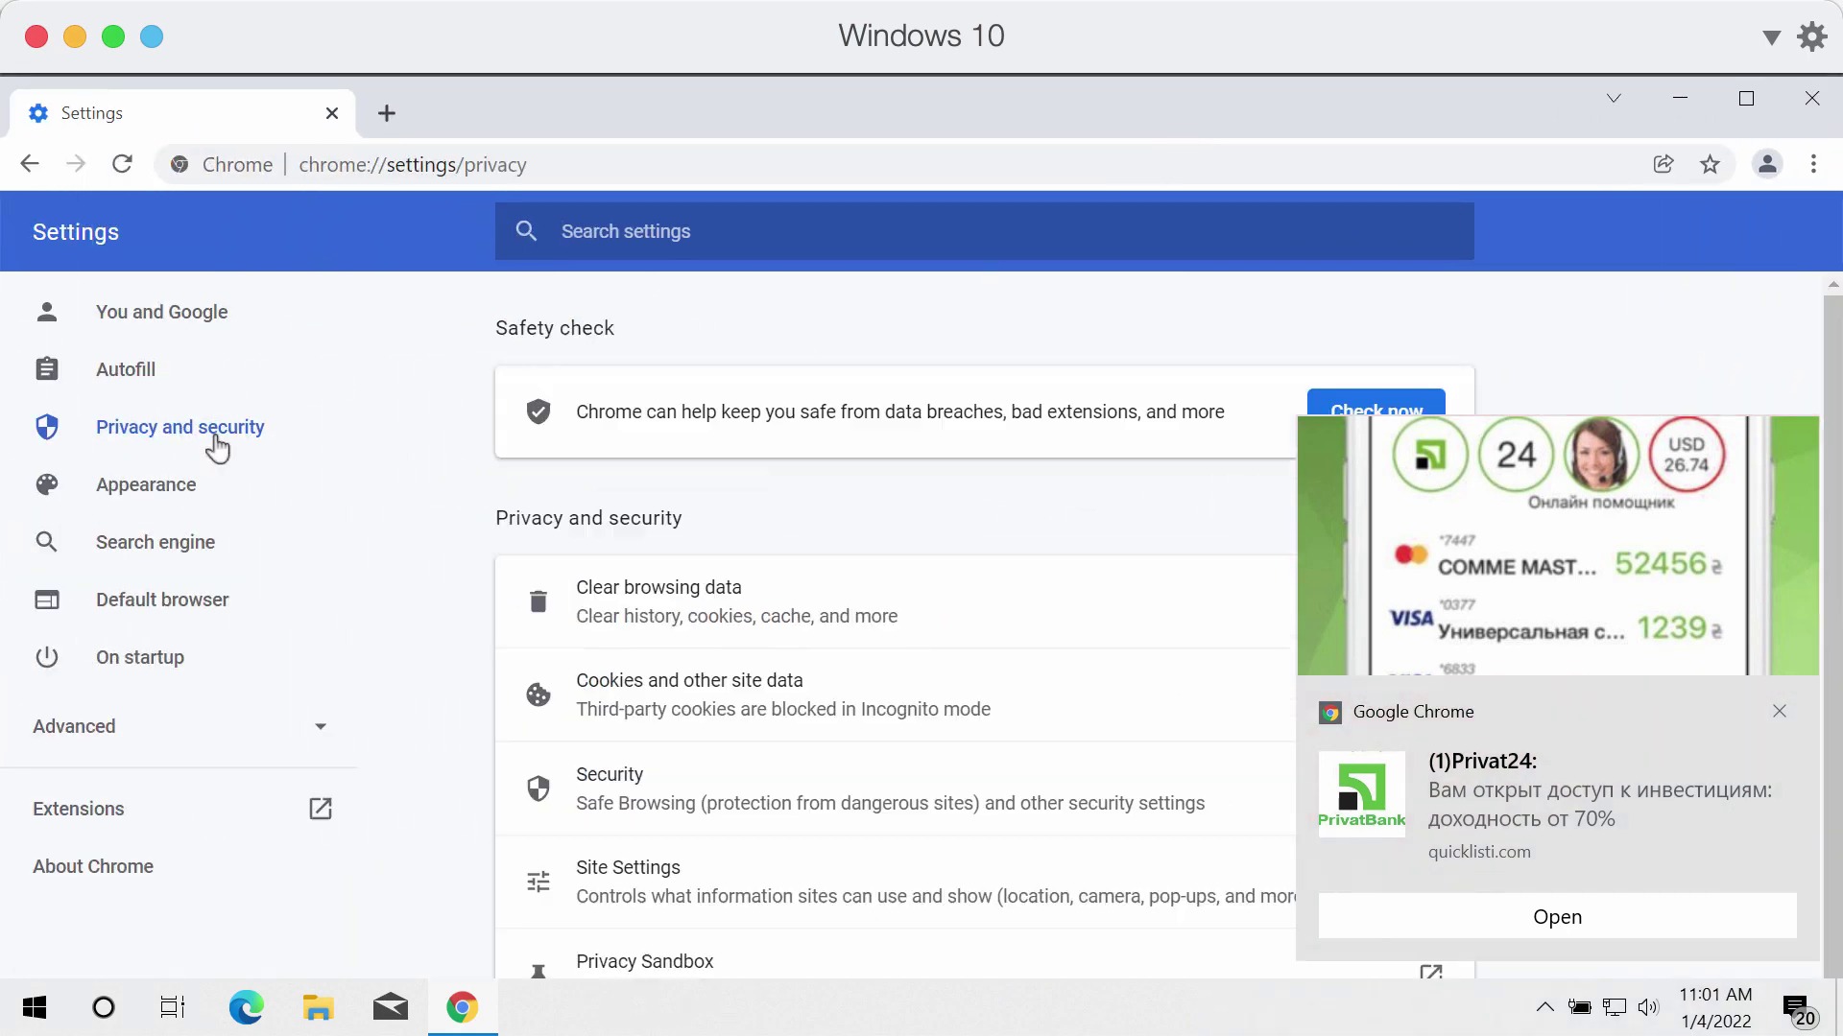
left_click(647, 881)
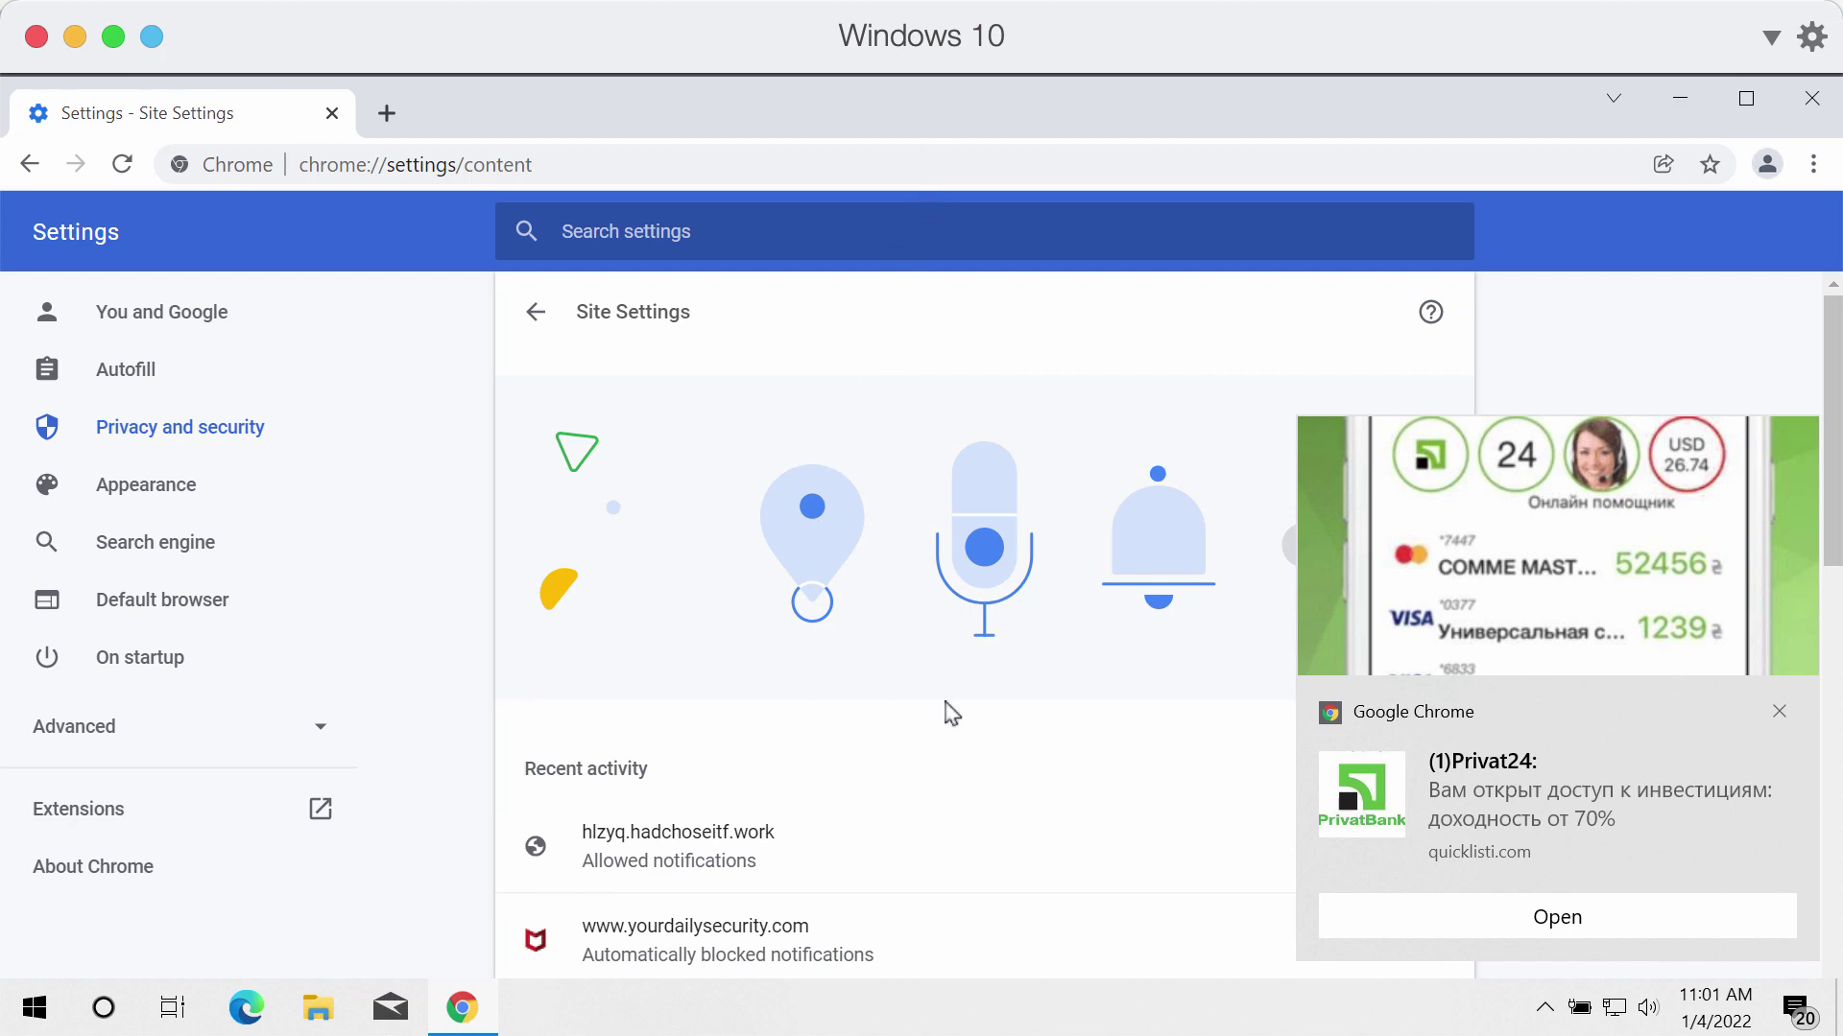
scroll(947, 712, "down", 5)
scroll(855, 764, "up", 1)
scroll(856, 763, "up", 1)
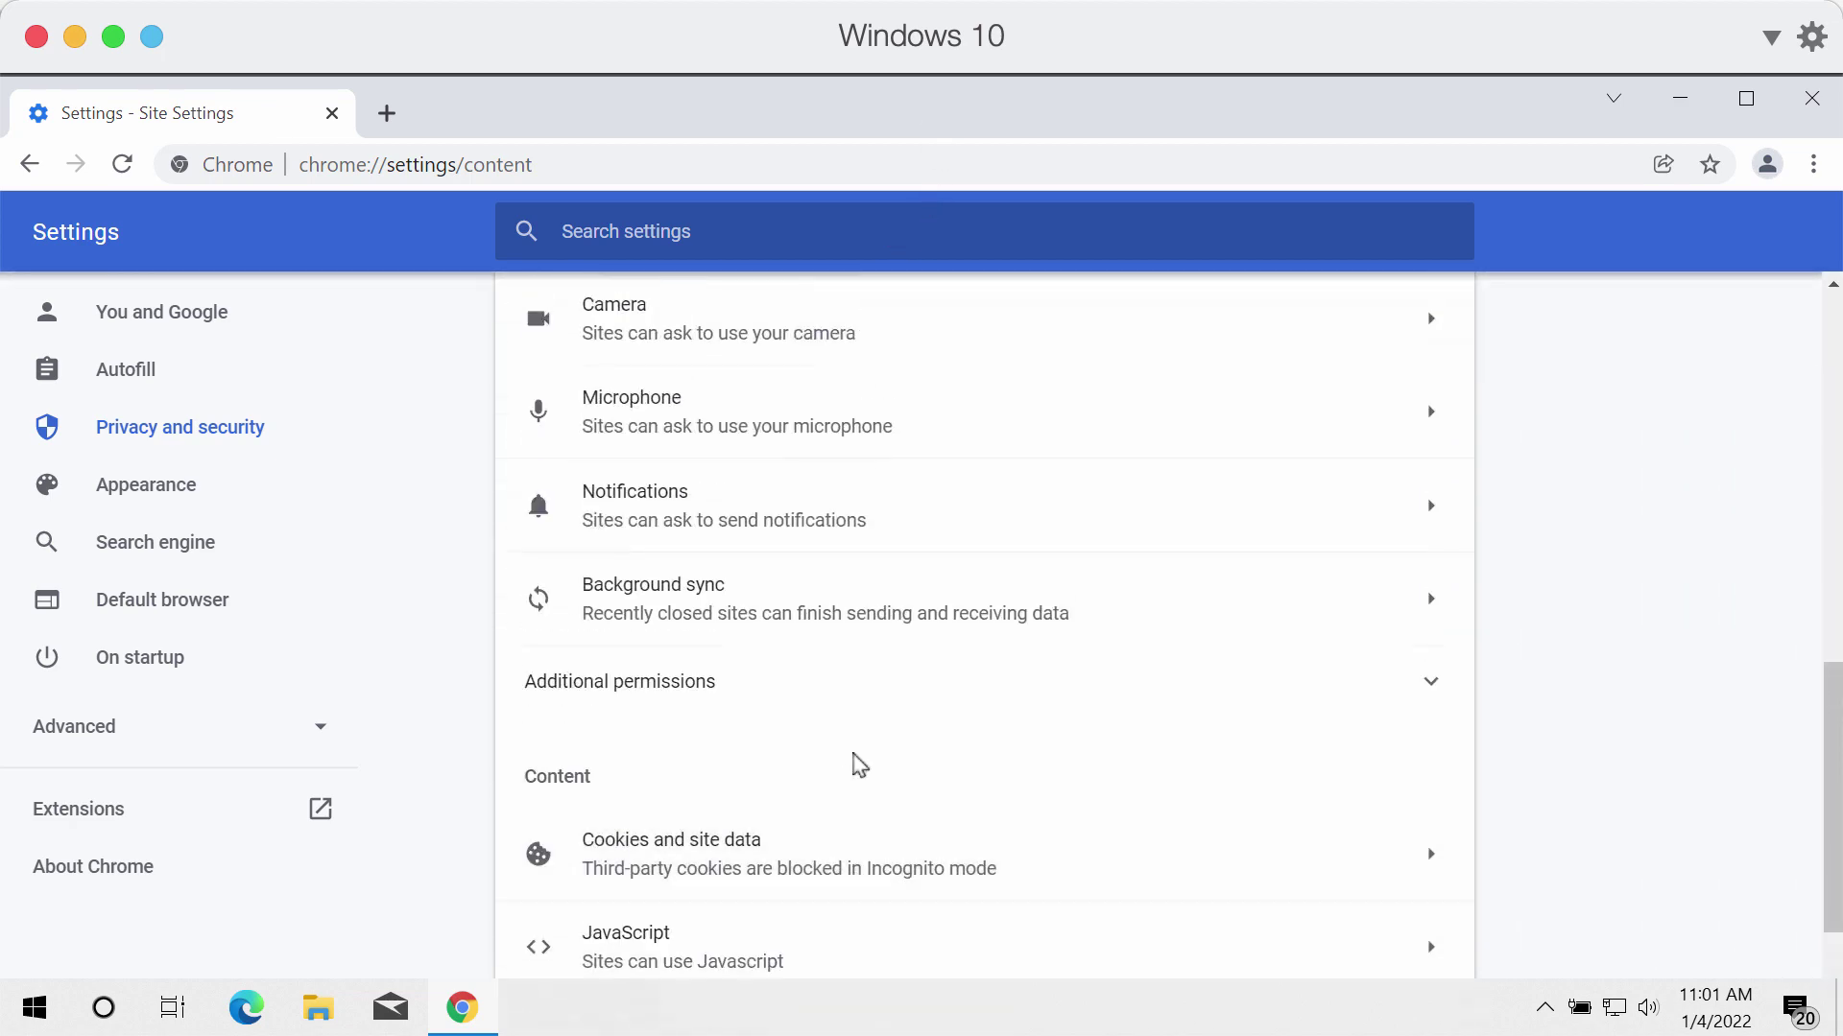
scroll(807, 691, "up", 1)
left_click(738, 648)
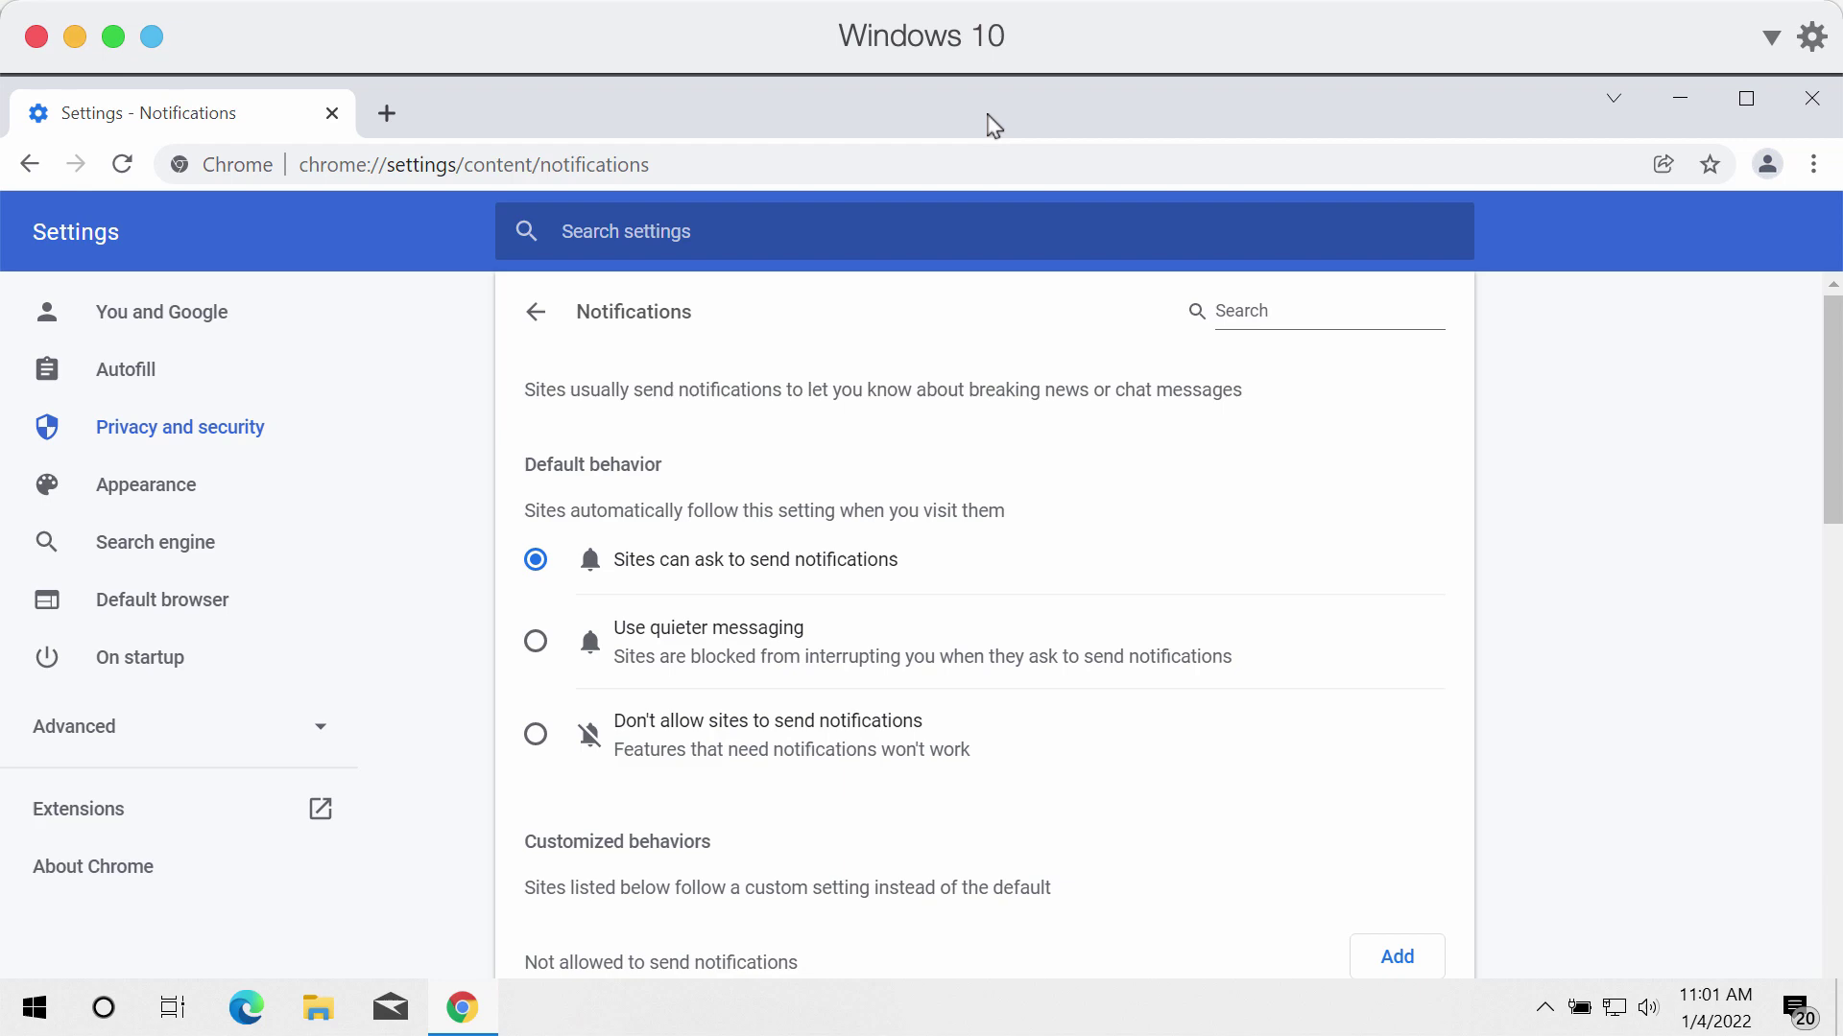
Remove hlzyq.hadchoseitf.work and onemacusa.com from the sites allowed to send notifications.
left_click_drag(993, 126, 812, 149)
scroll(1008, 613, "down", 1)
scroll(1003, 656, "down", 5)
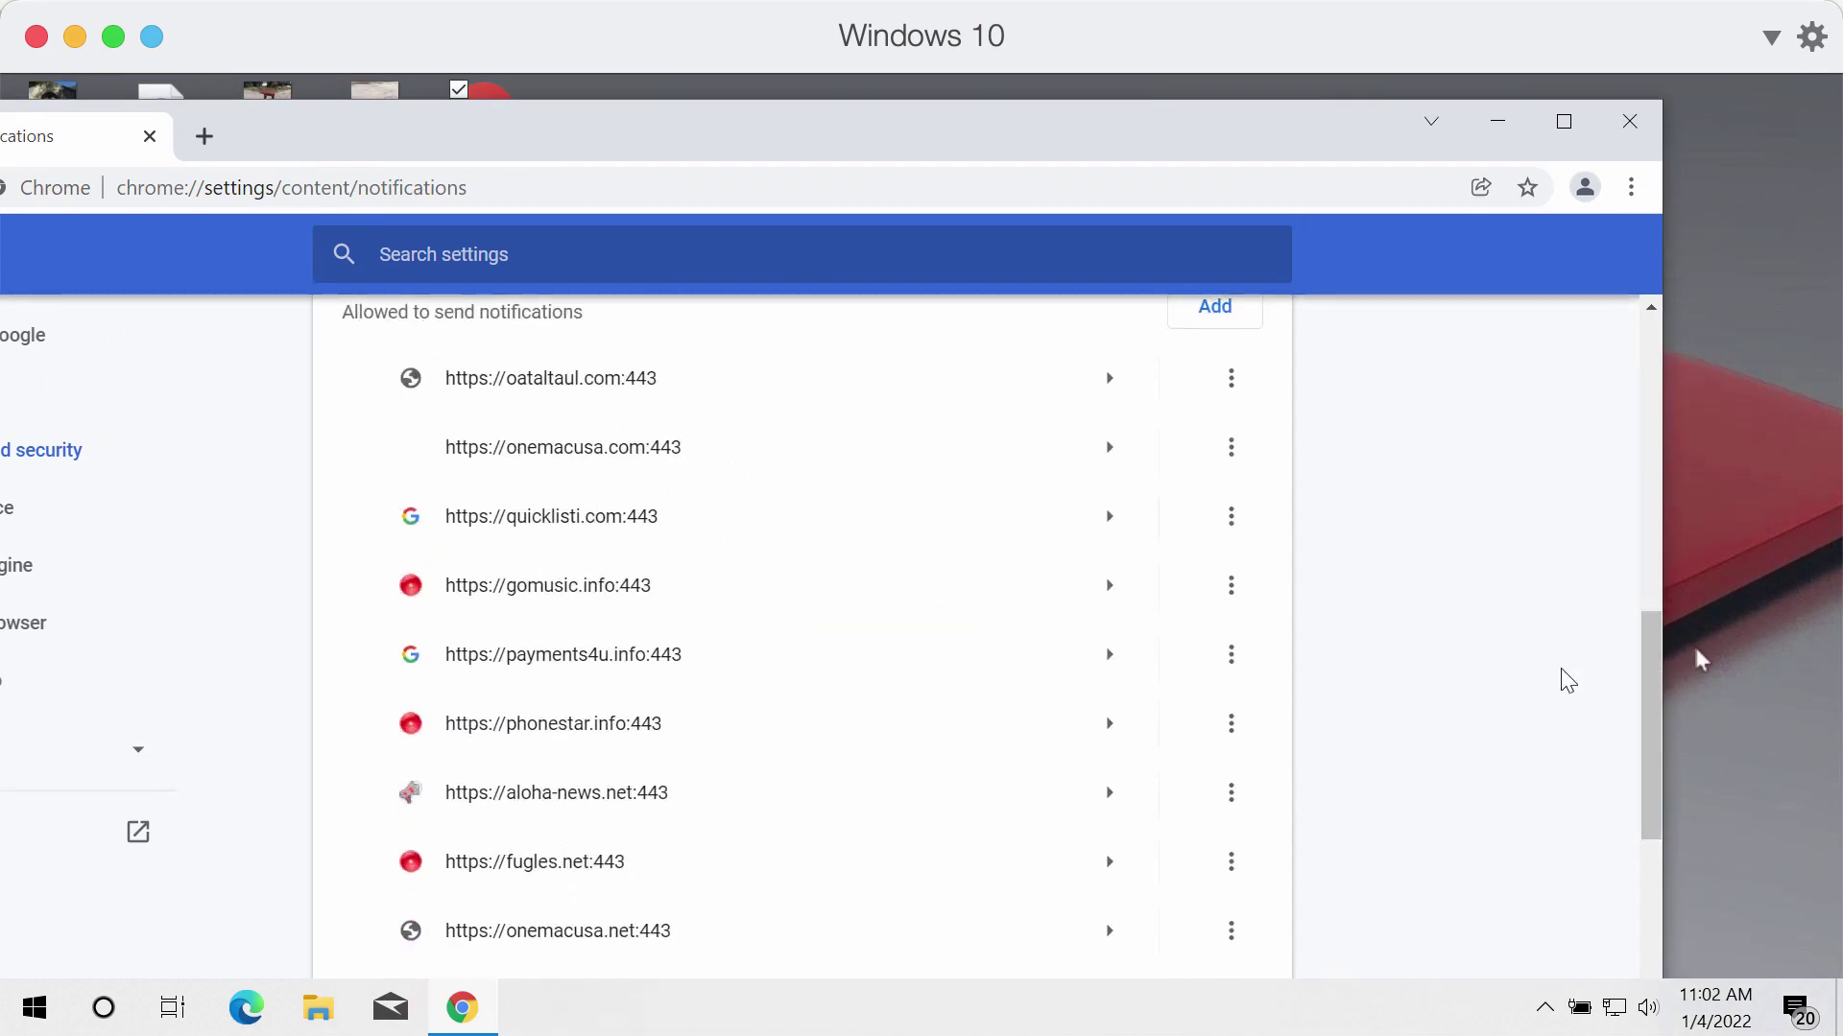
left_click_drag(1653, 703, 1655, 916)
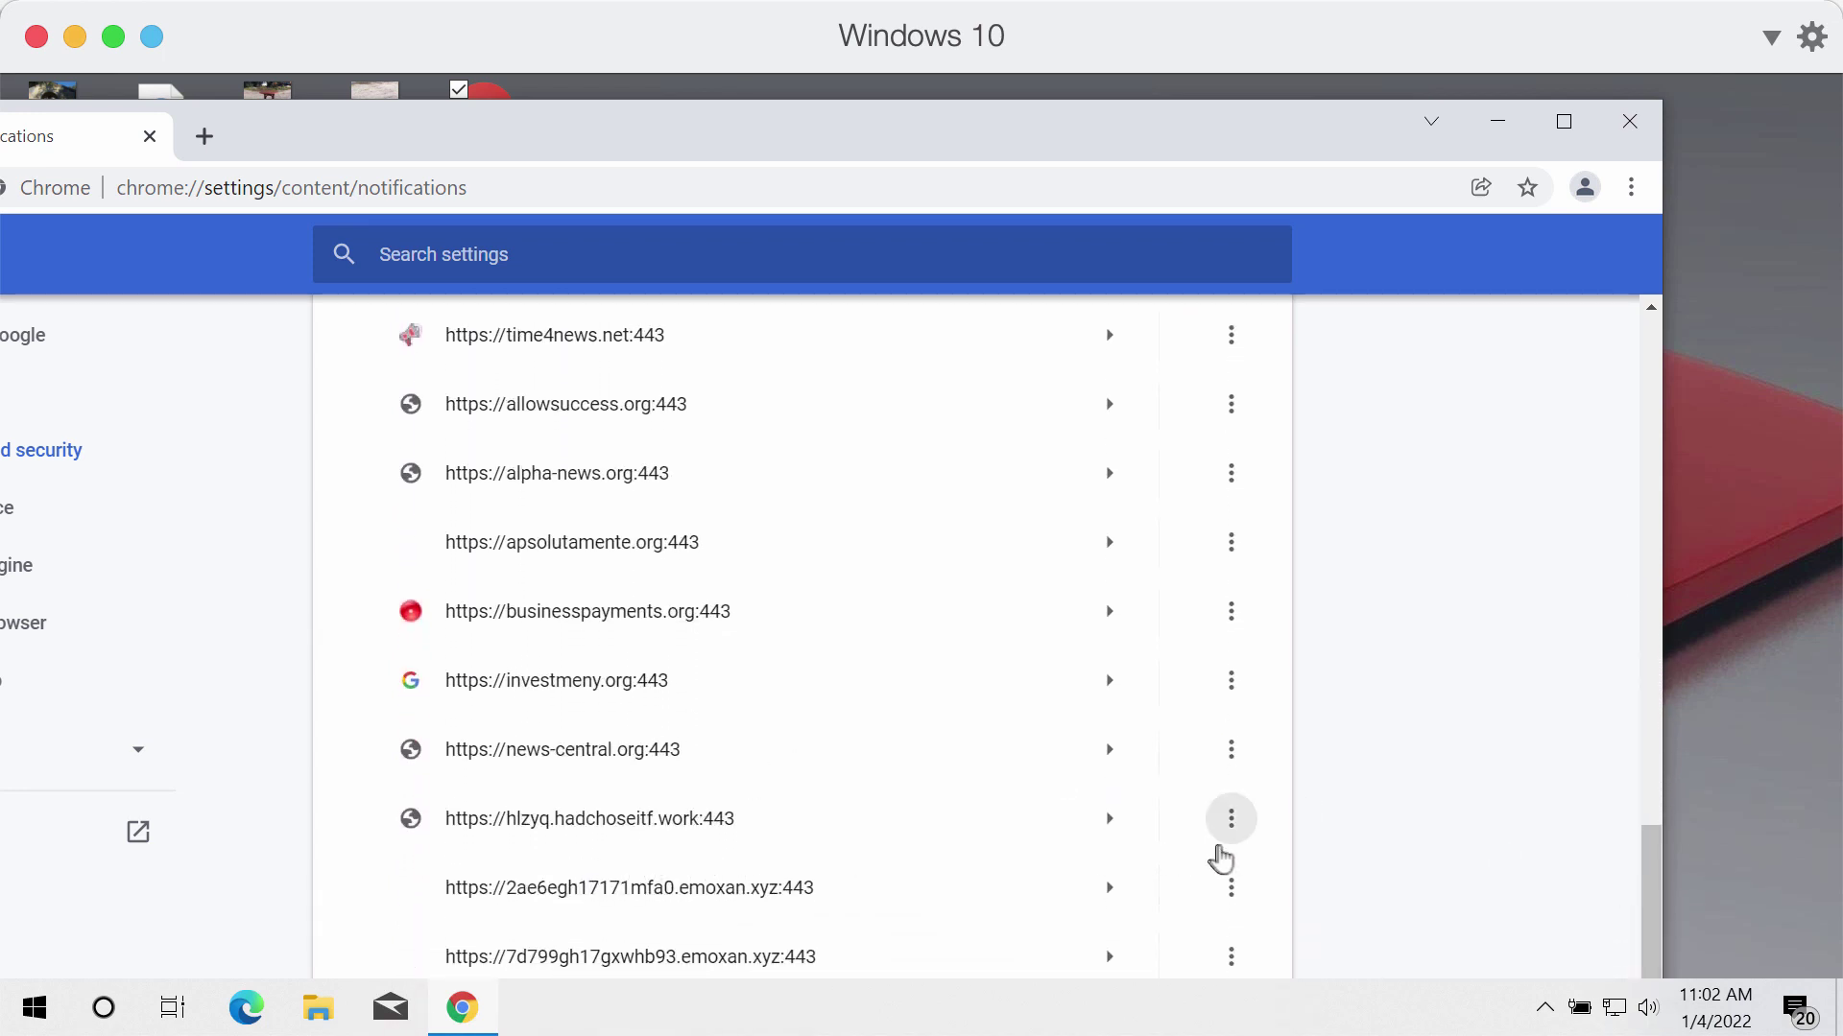
left_click(1228, 824)
left_click(1124, 918)
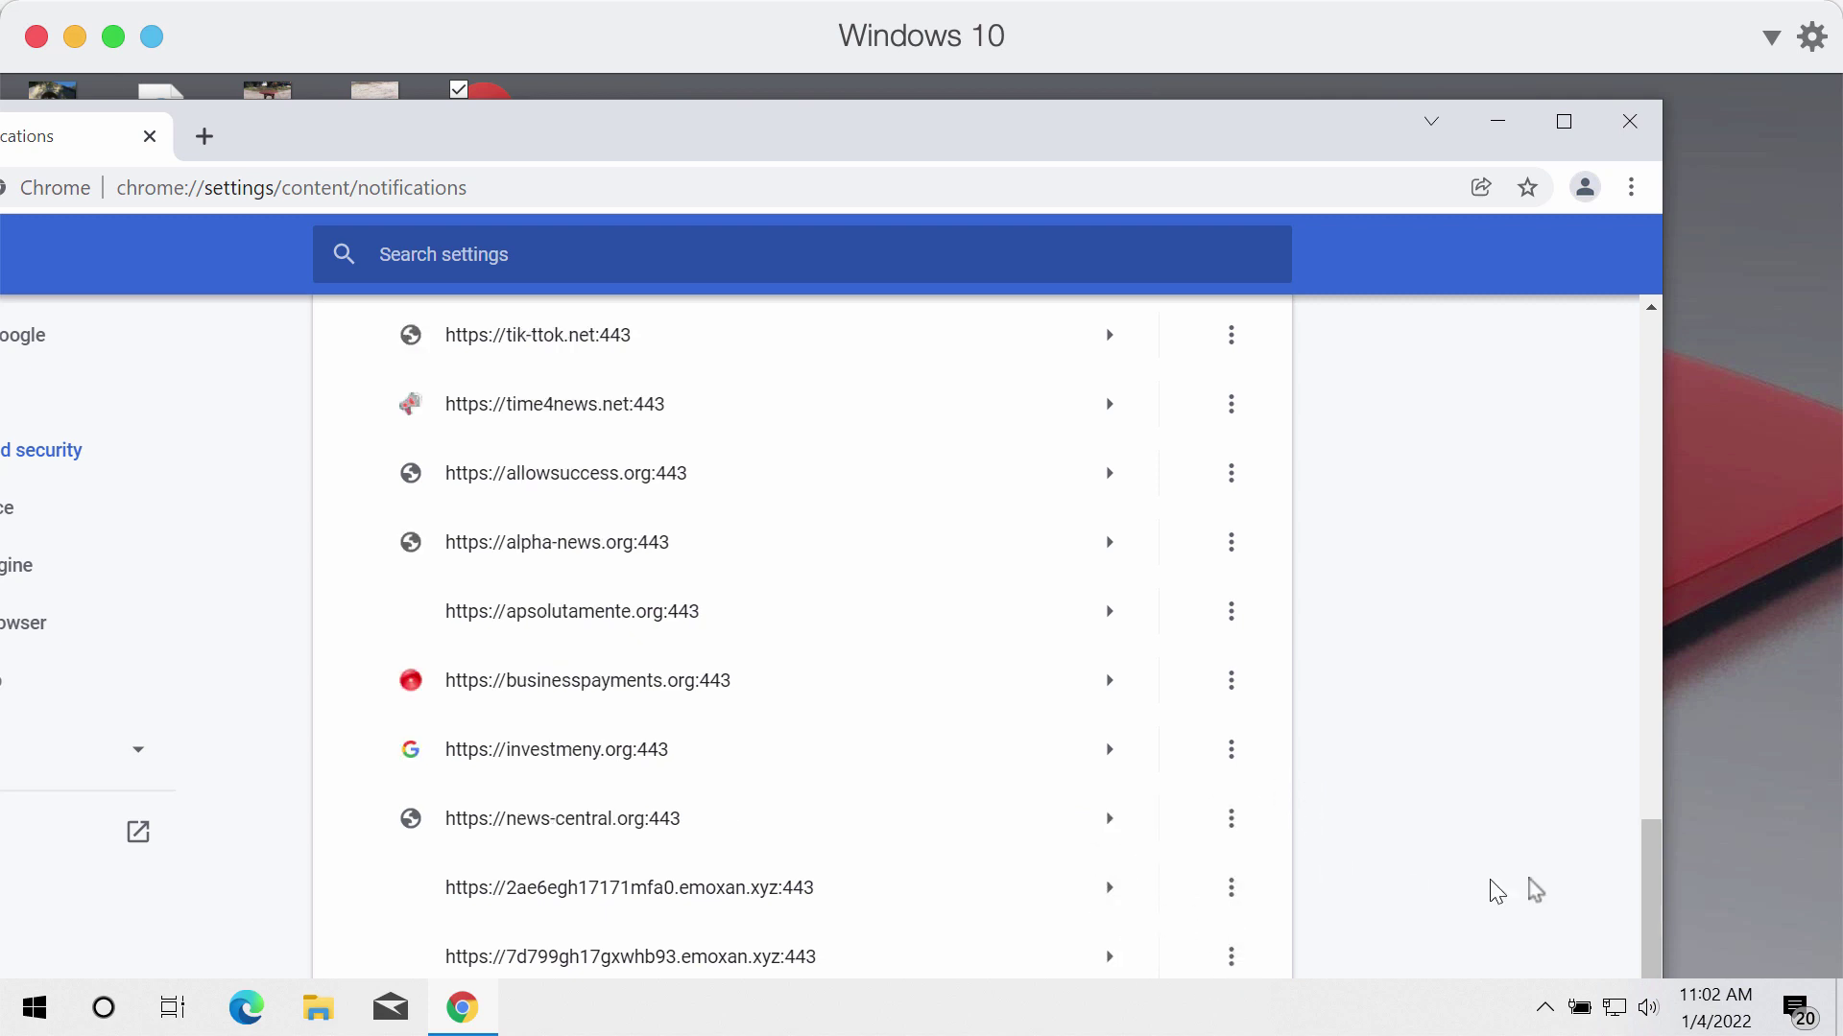
left_click_drag(1655, 906, 1654, 922)
scroll(1020, 649, "up", 2)
scroll(1037, 644, "up", 2)
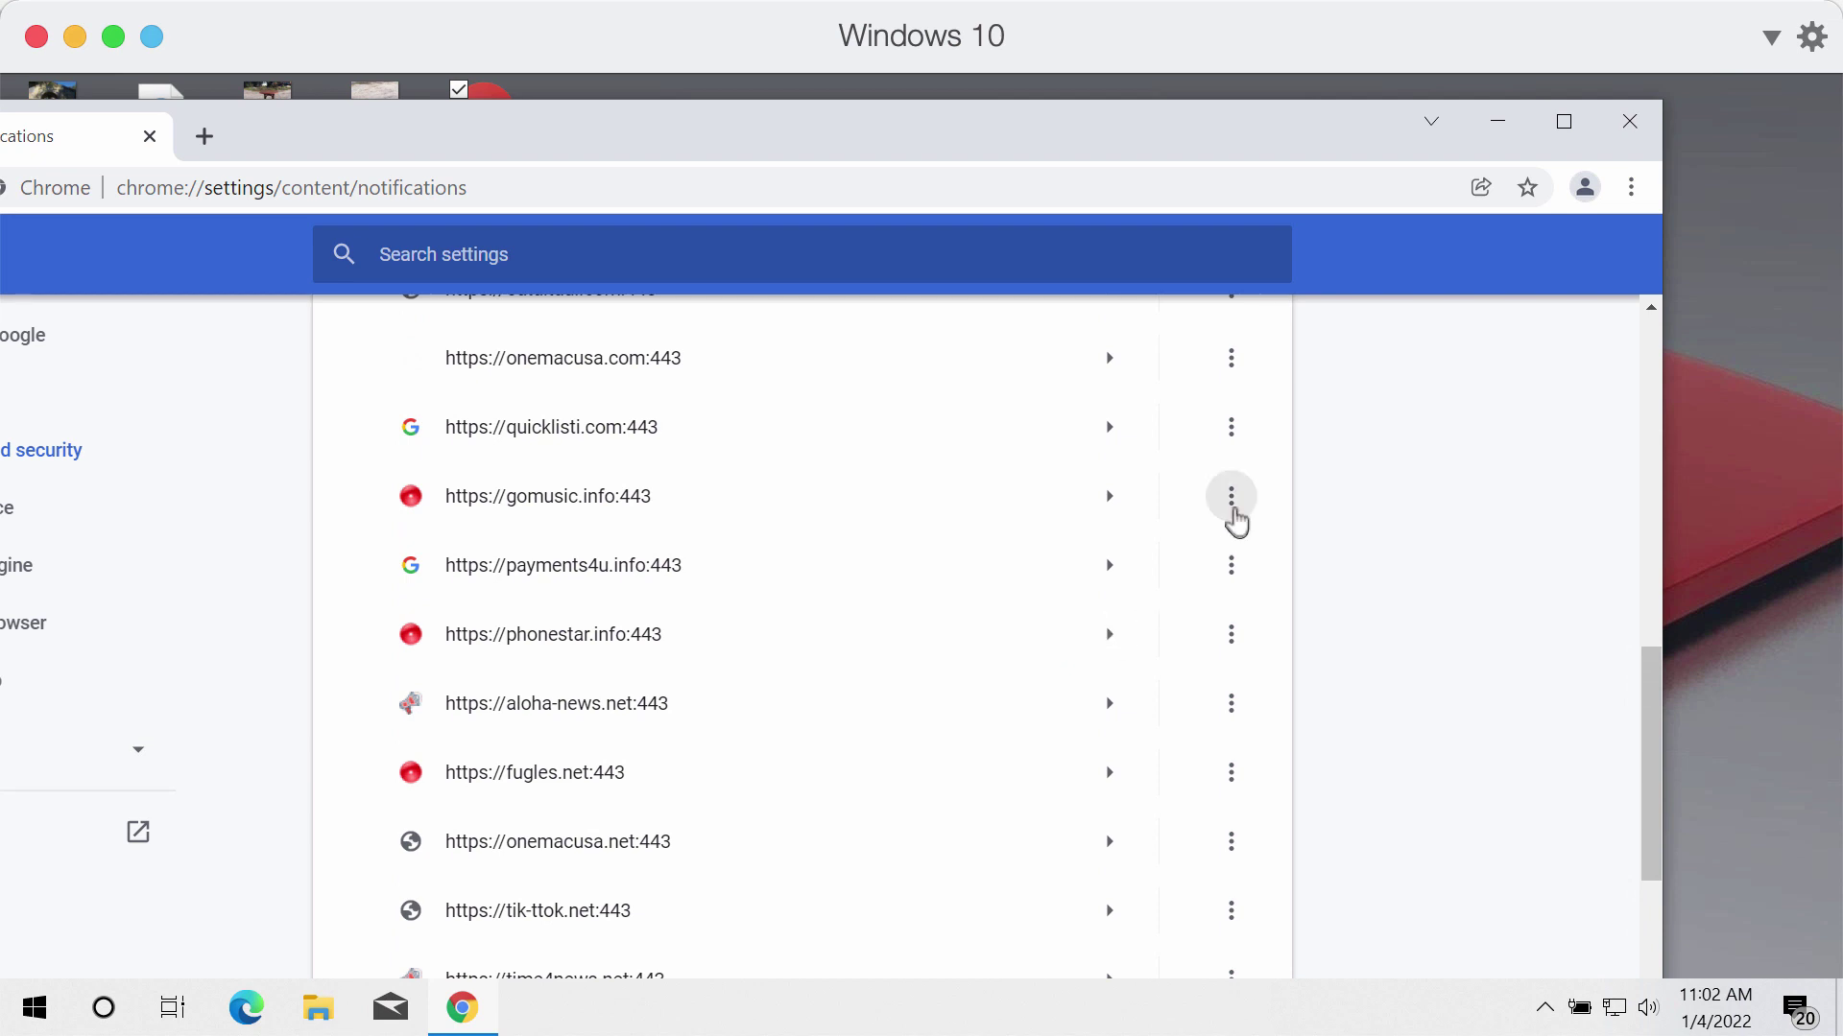
left_click(1228, 373)
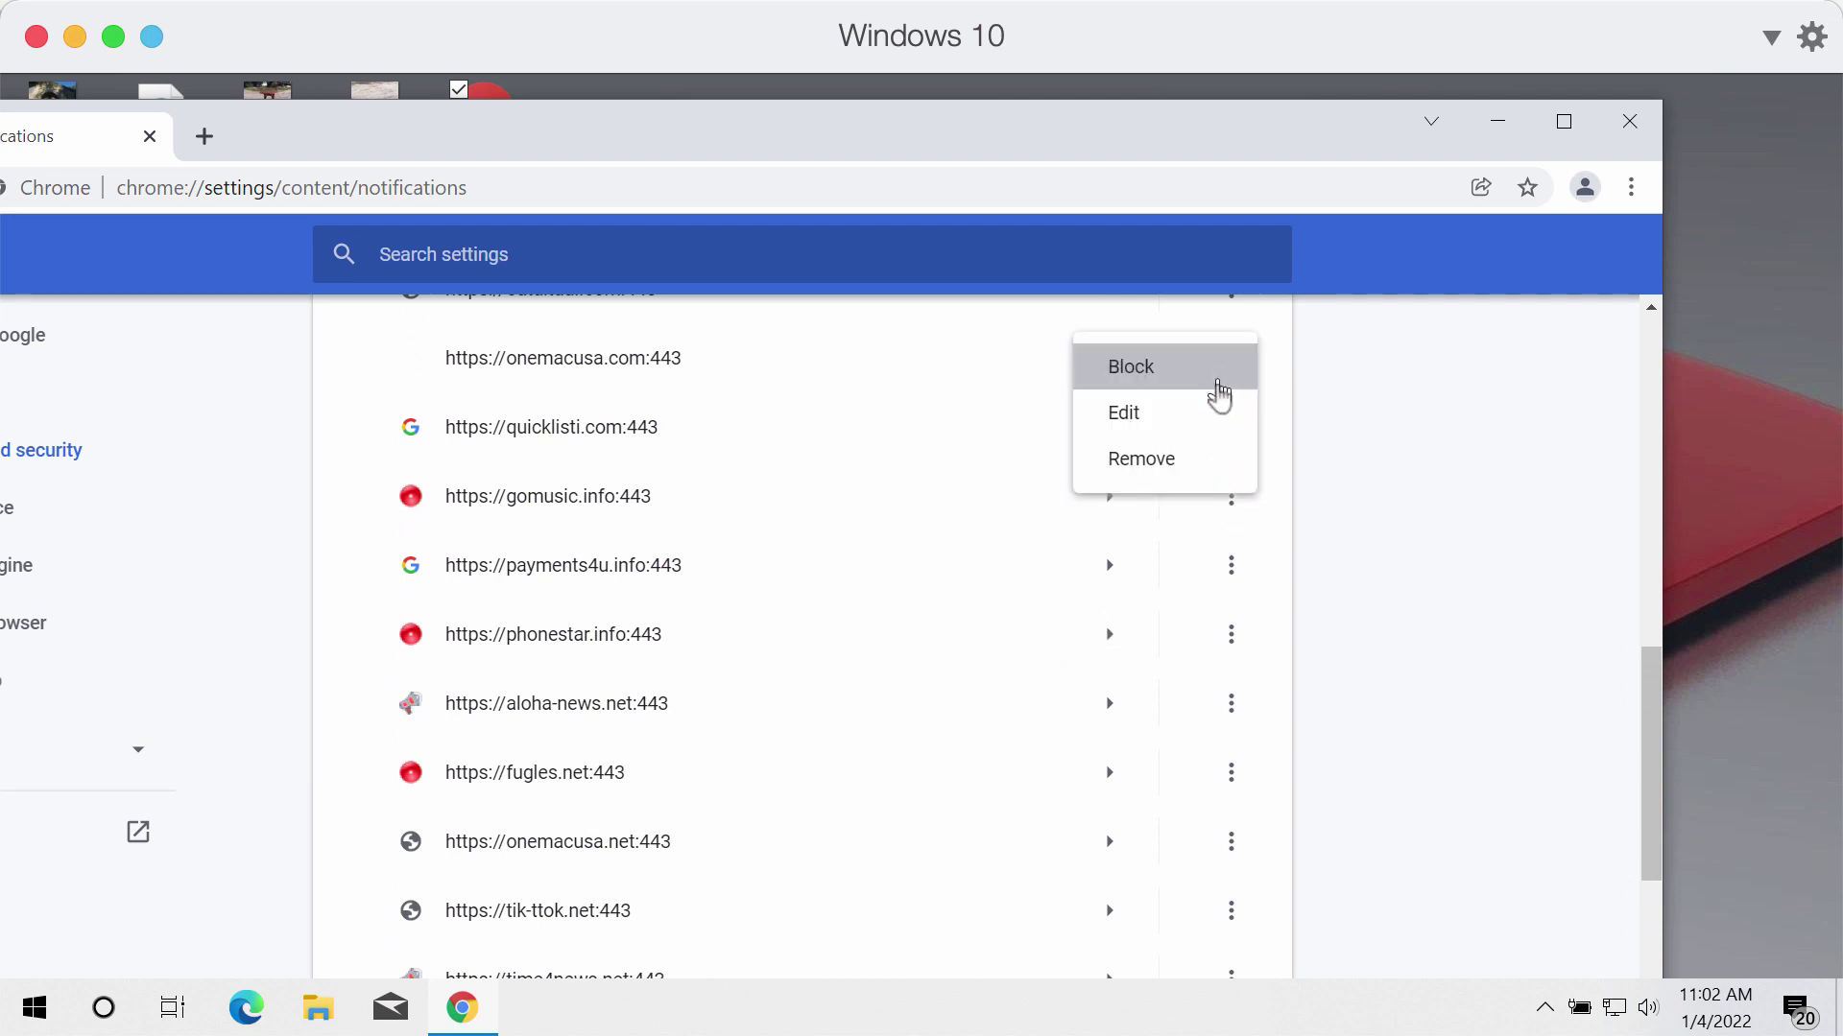
left_click(1192, 461)
left_click_drag(1031, 135, 1109, 117)
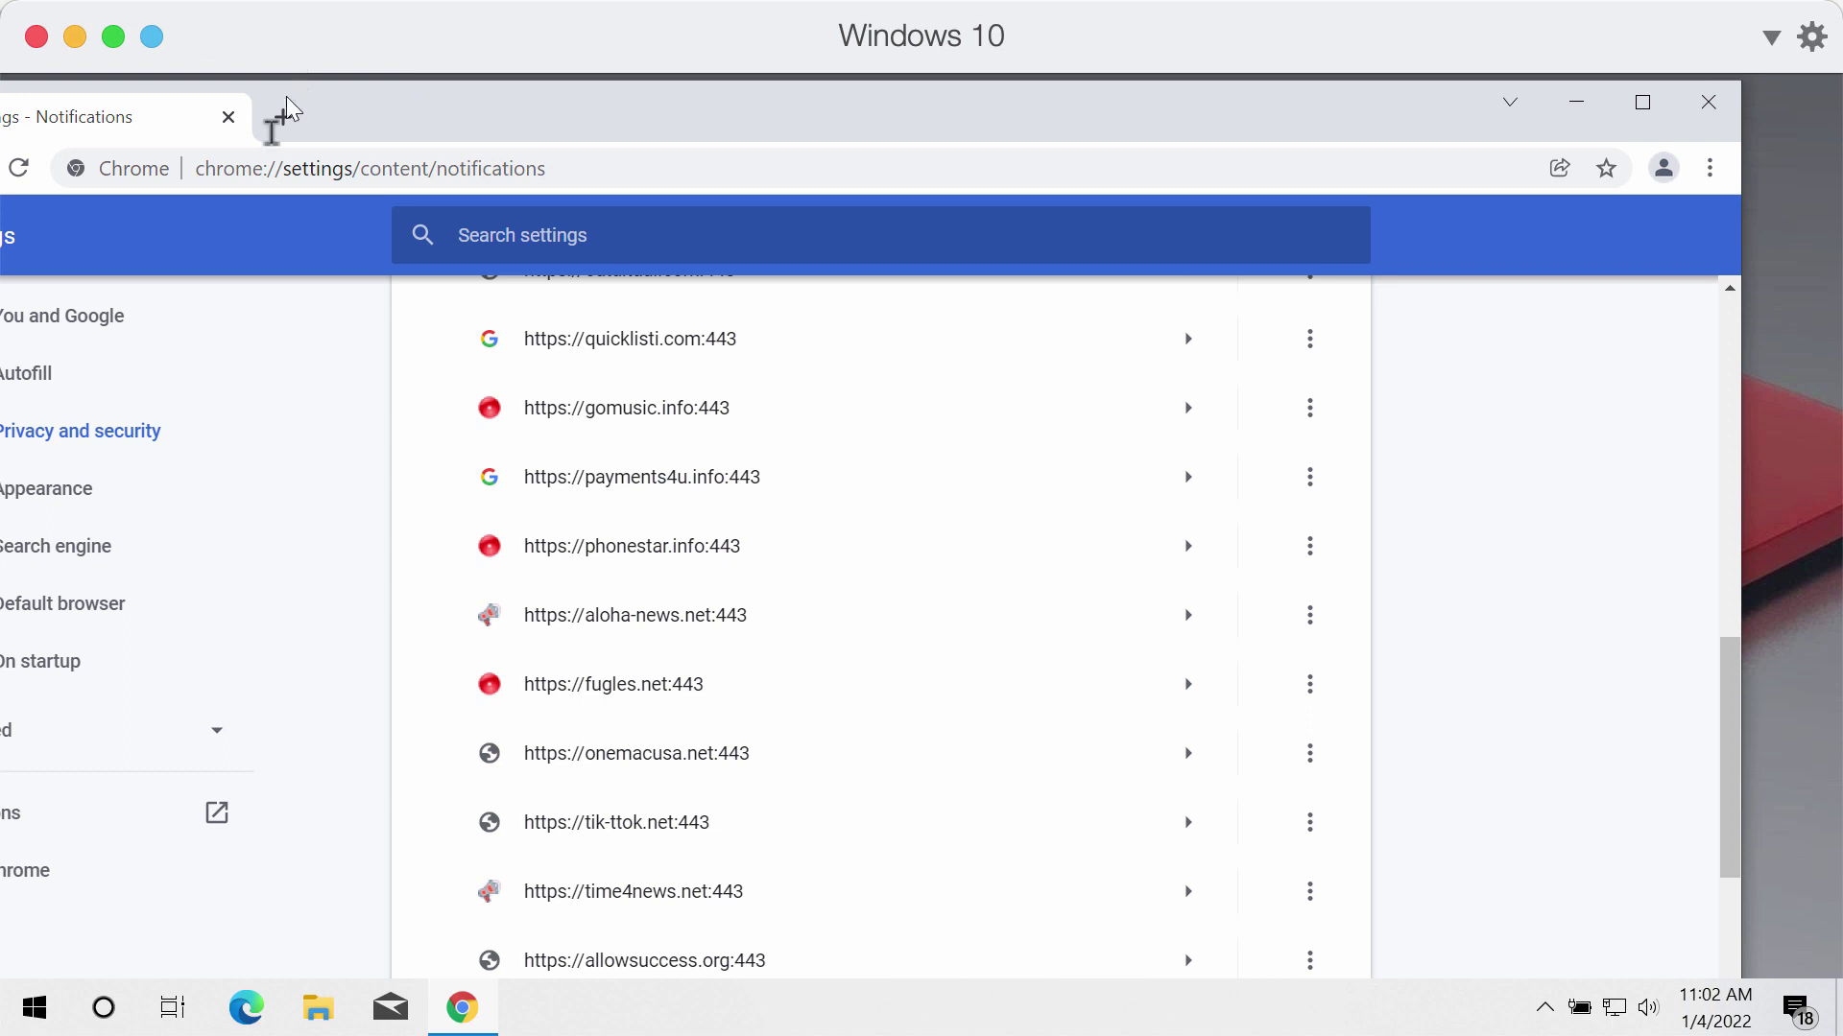
Load combocleaner.com in a new browser tab.
left_click(285, 121)
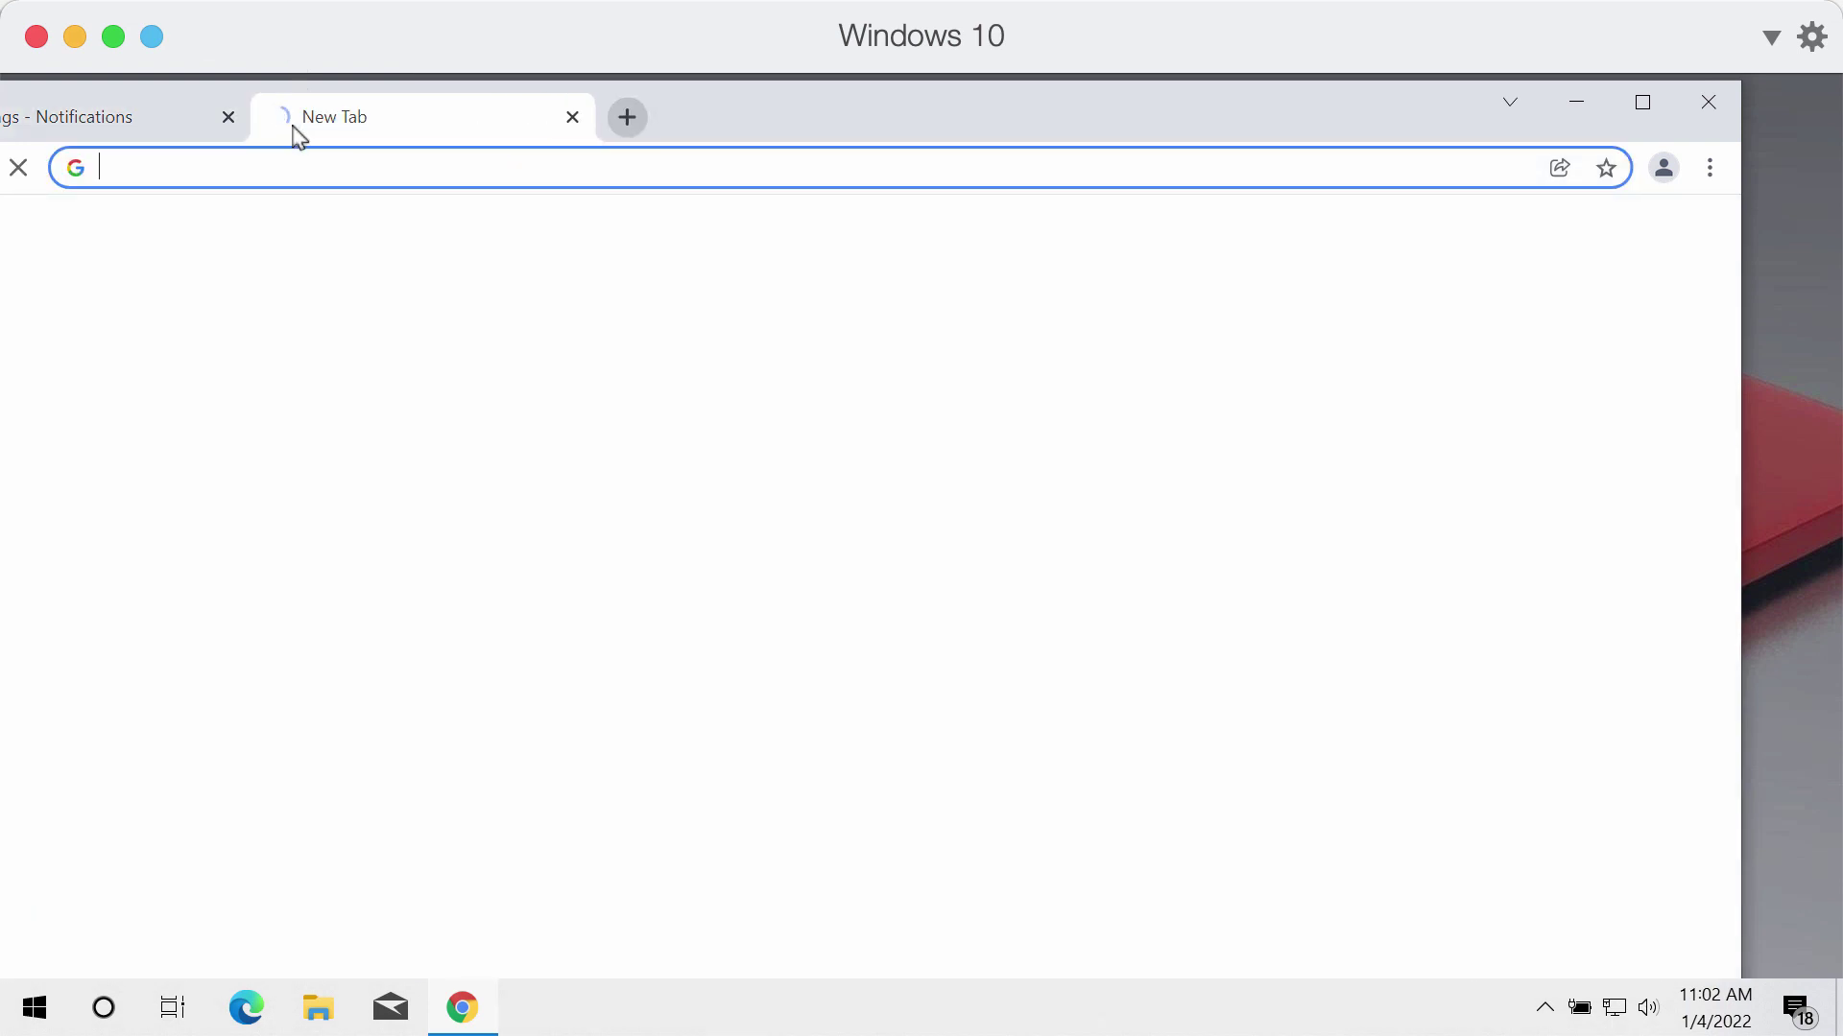
type("combocleaner.c")
key("Return")
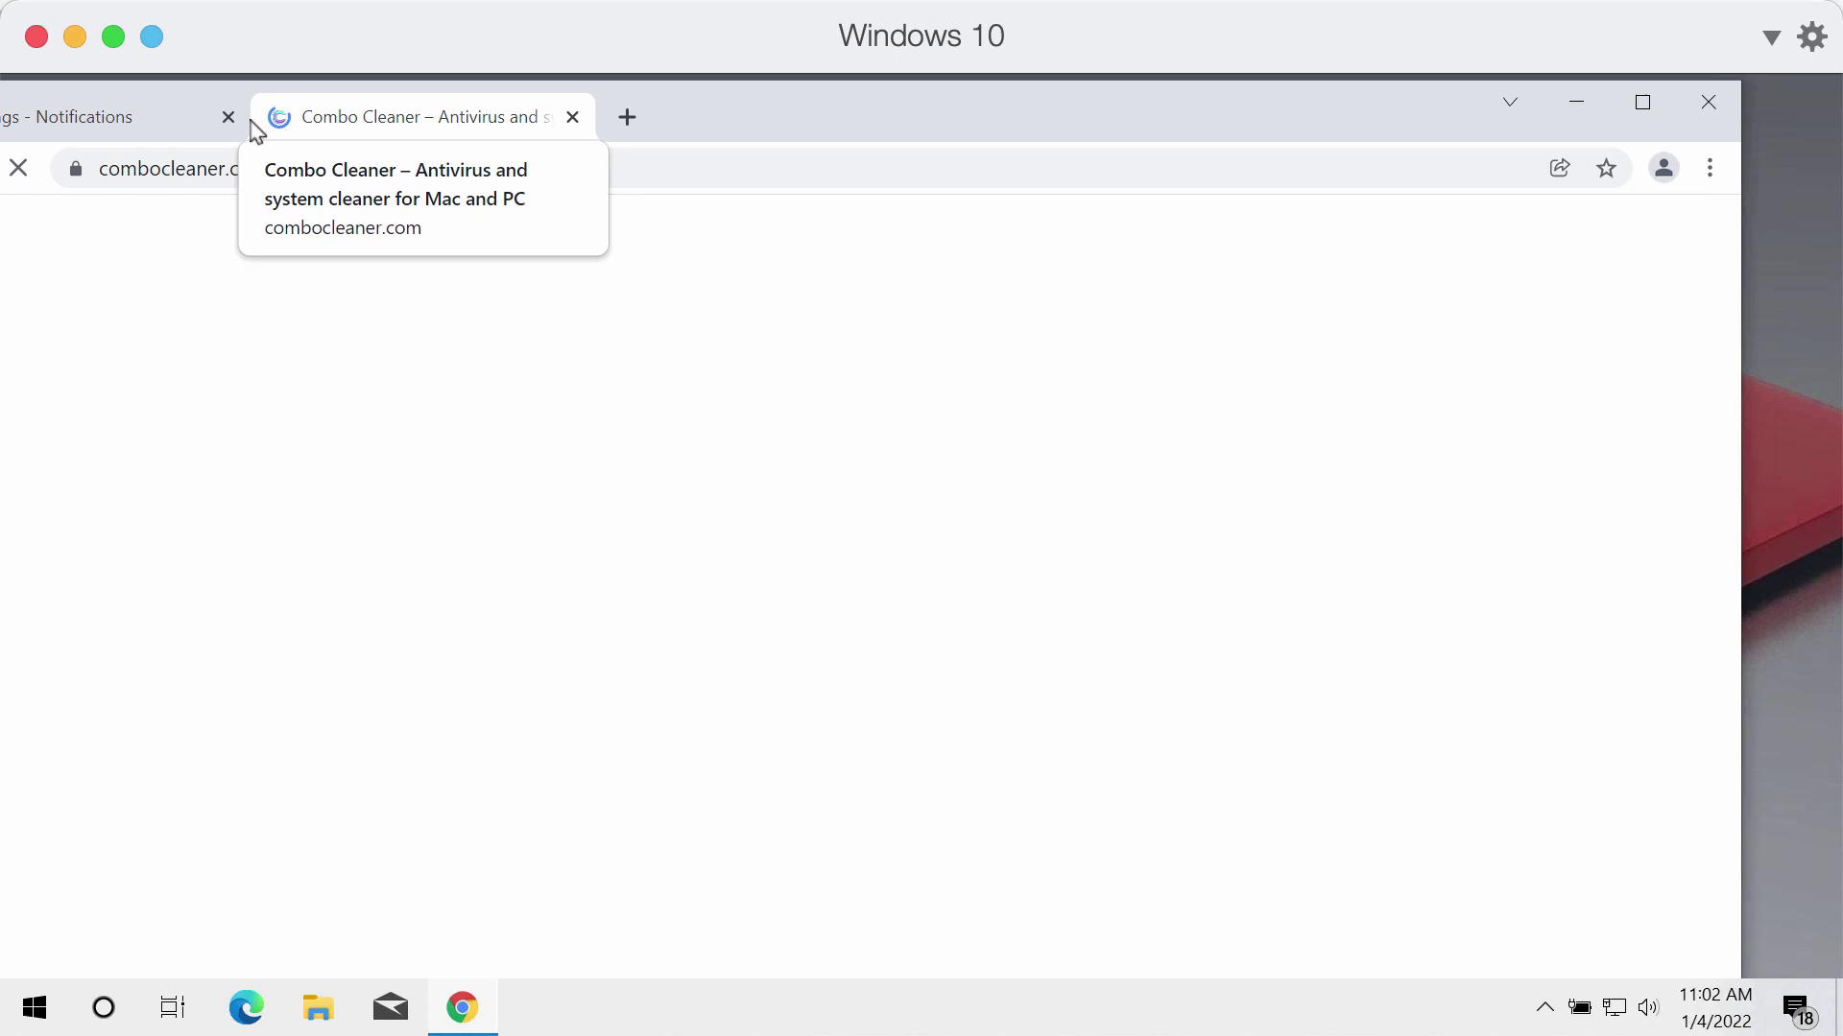
left_click_drag(814, 90, 896, 93)
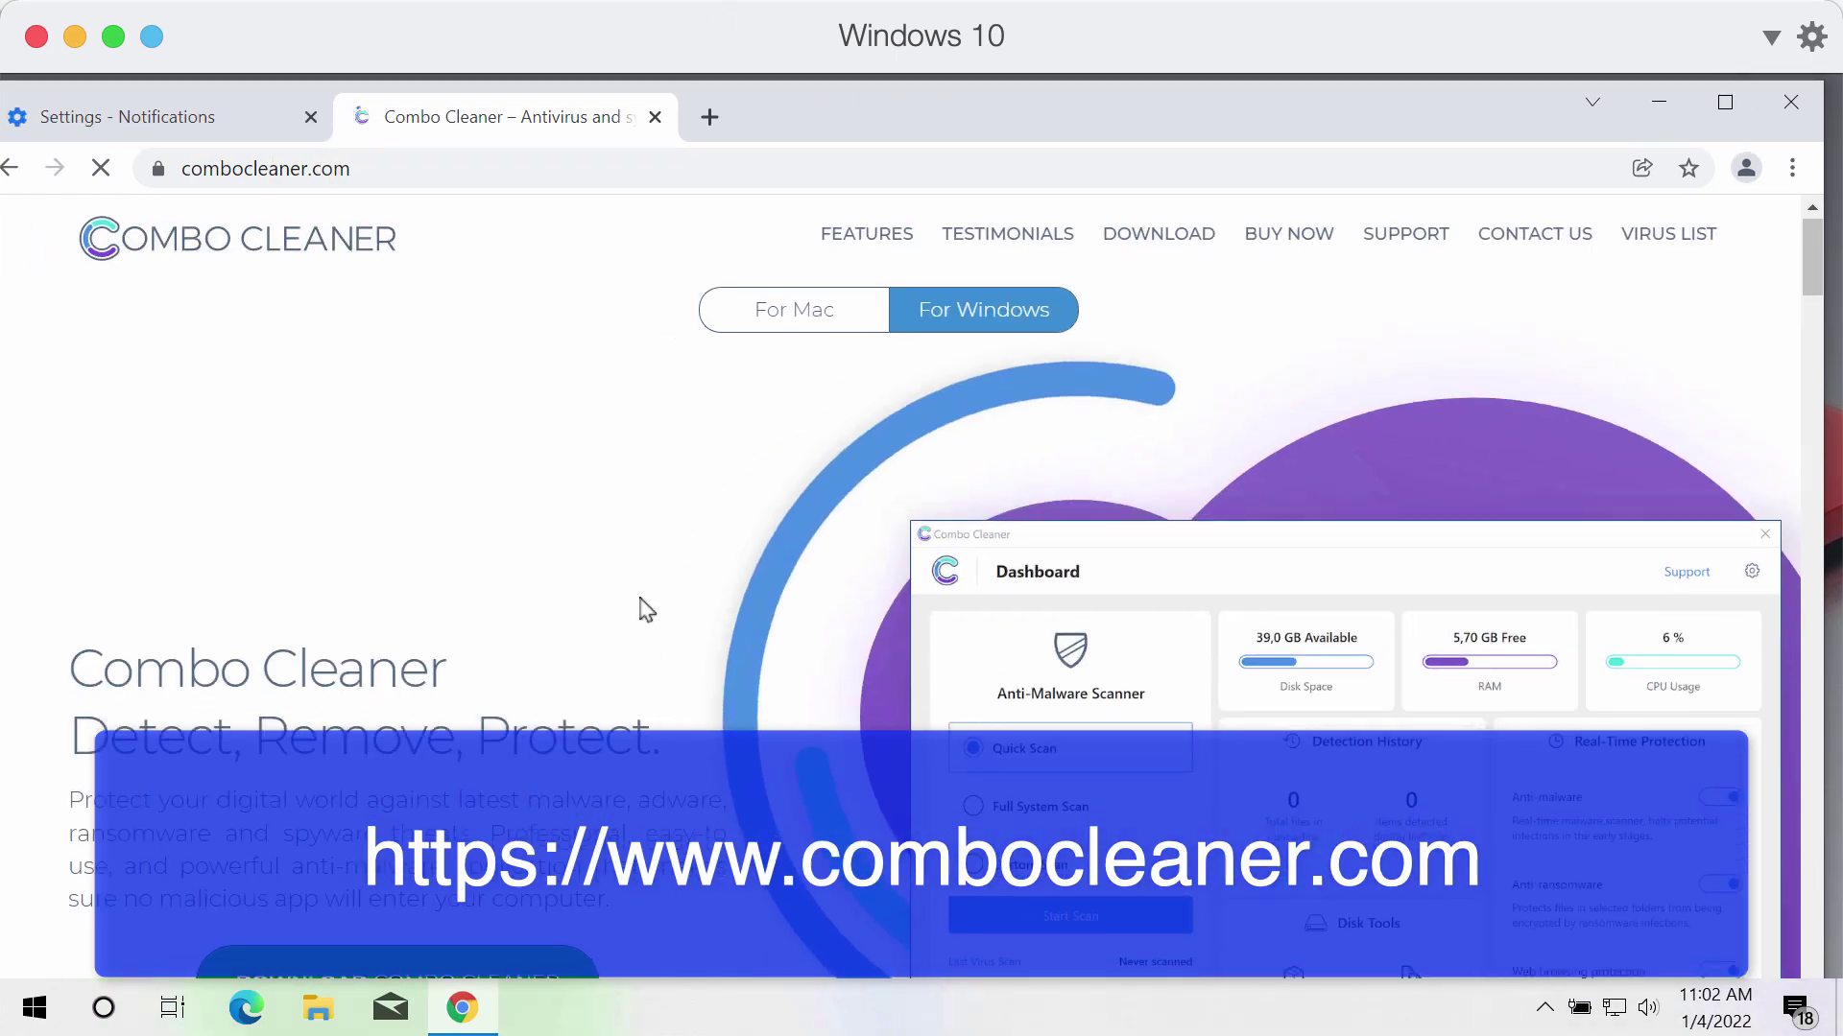
scroll(635, 605, "down", 2)
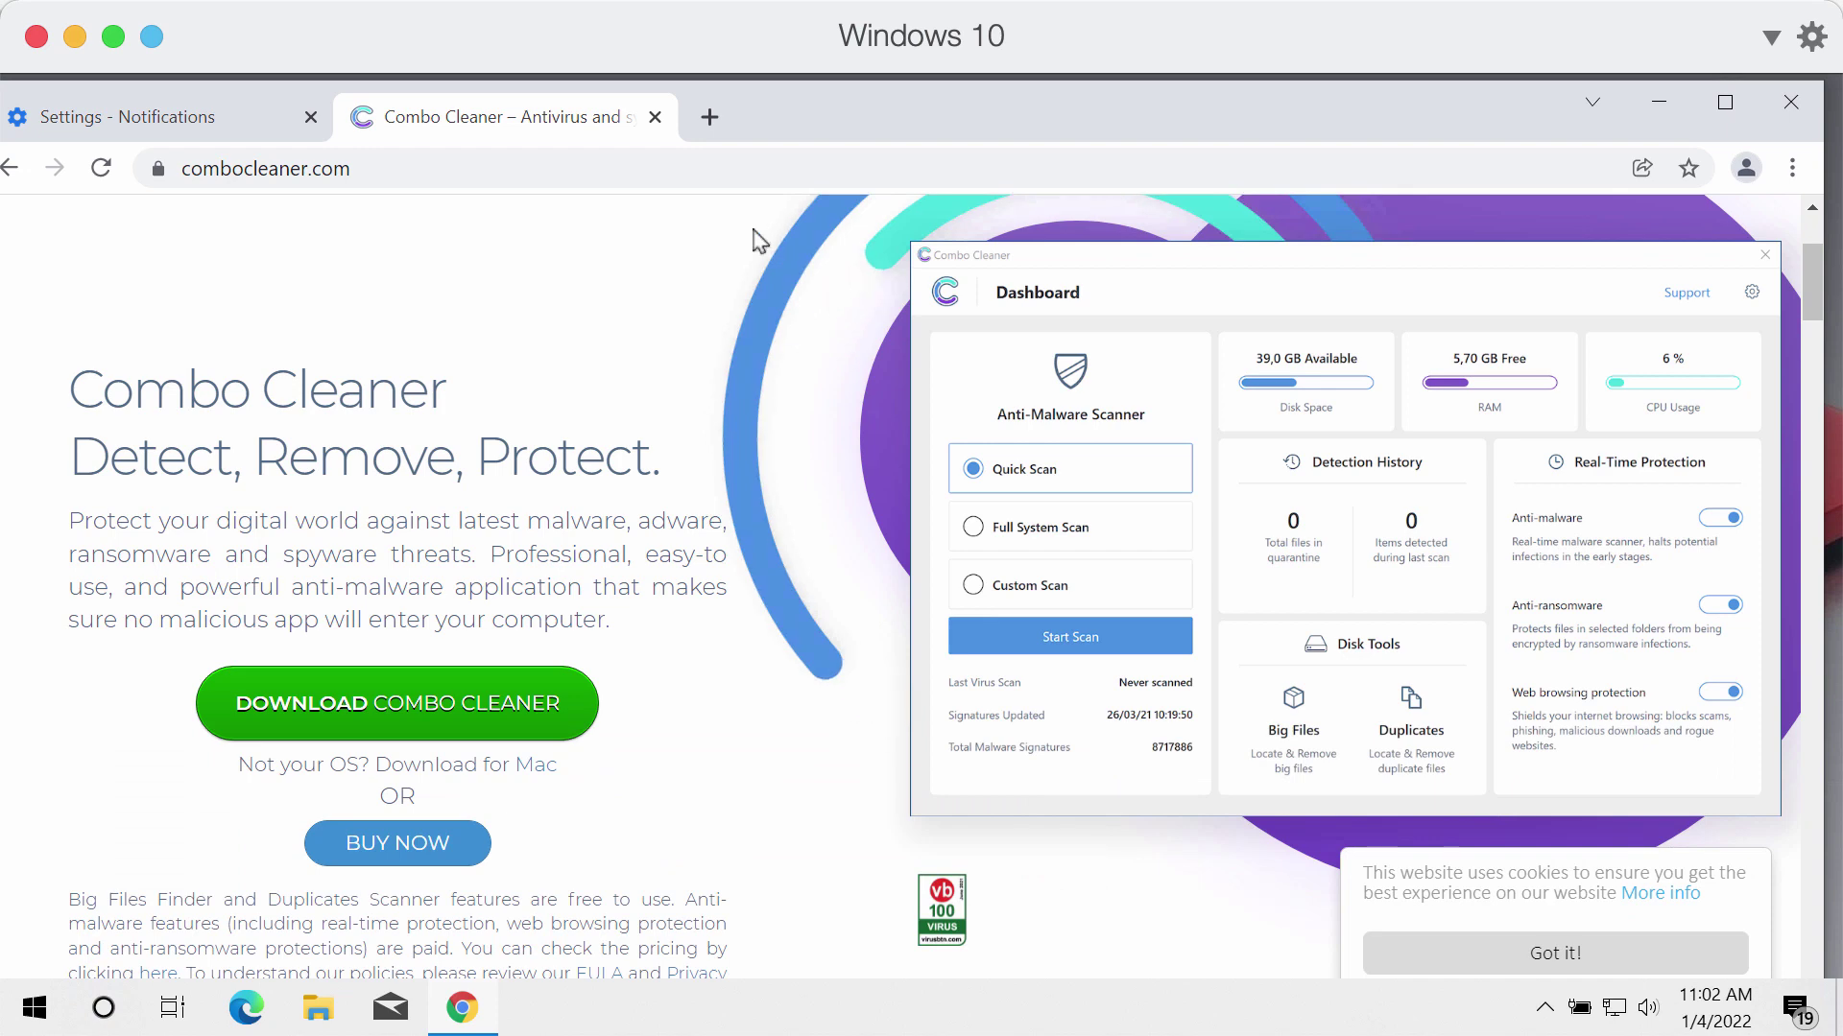
Close the notification settings tab and minimise Chrome to reveal the desktop.
left_click(311, 129)
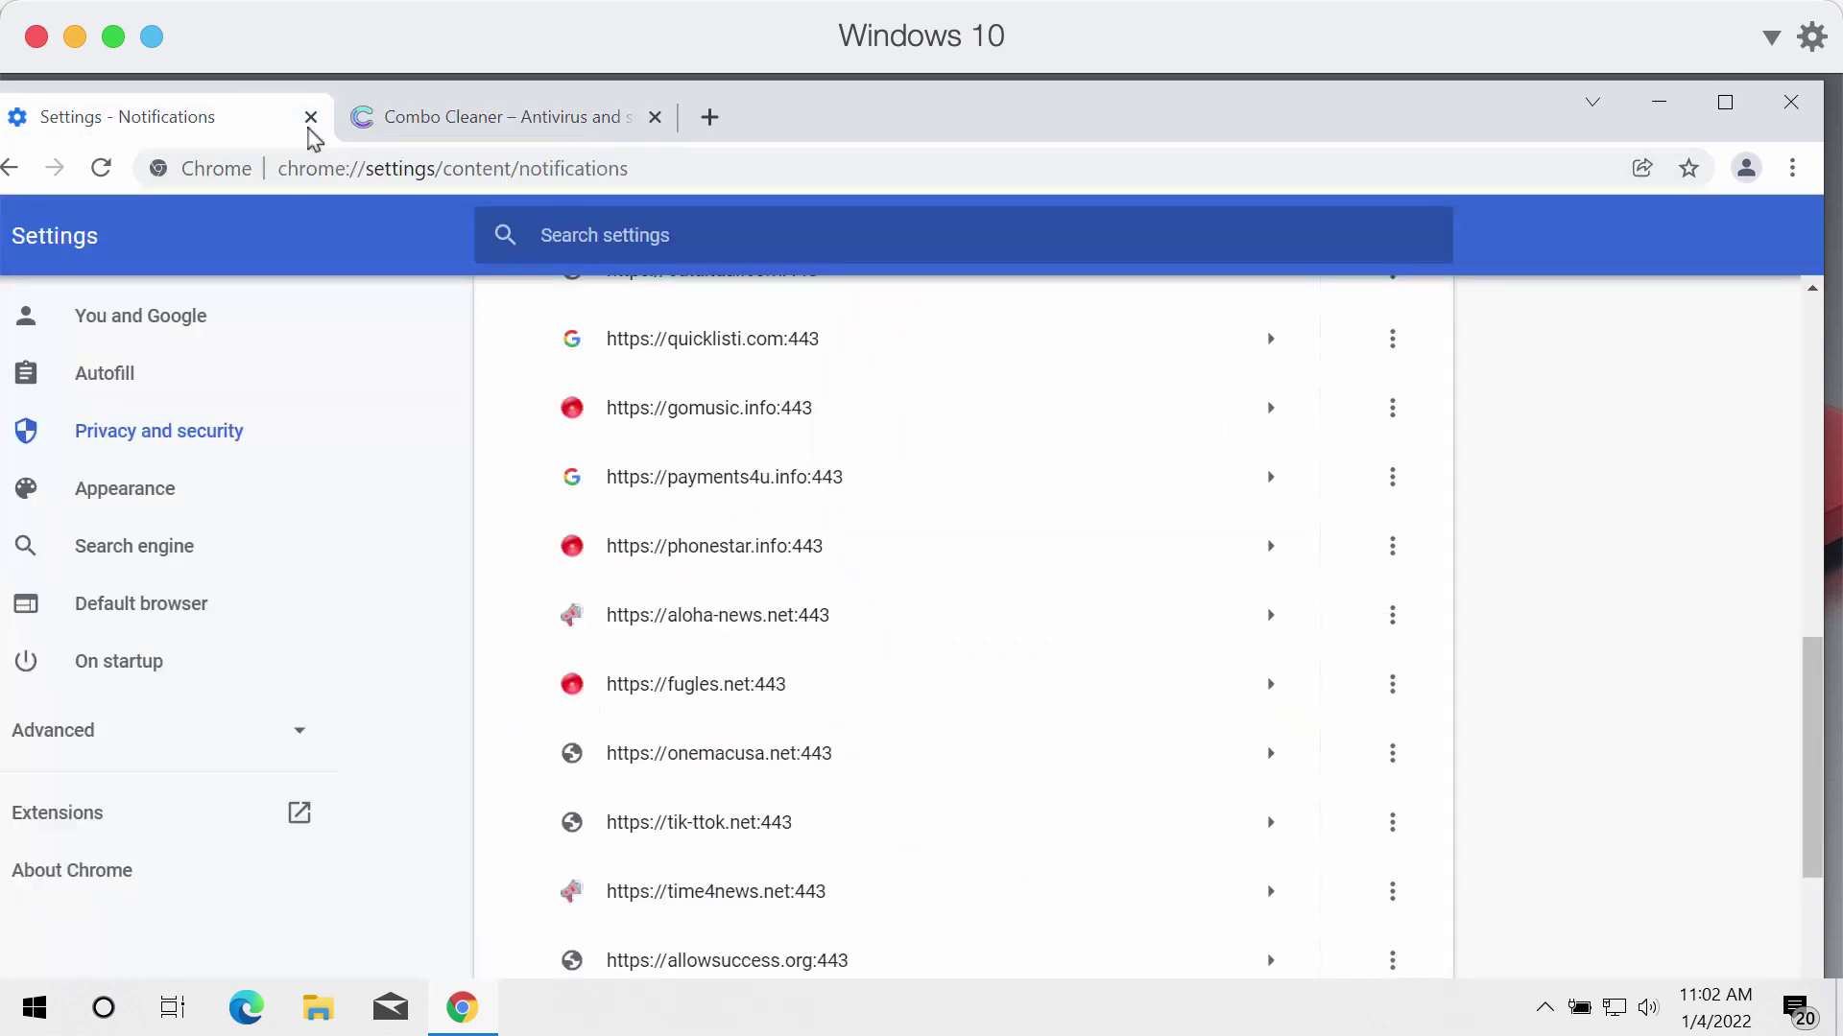
left_click(312, 117)
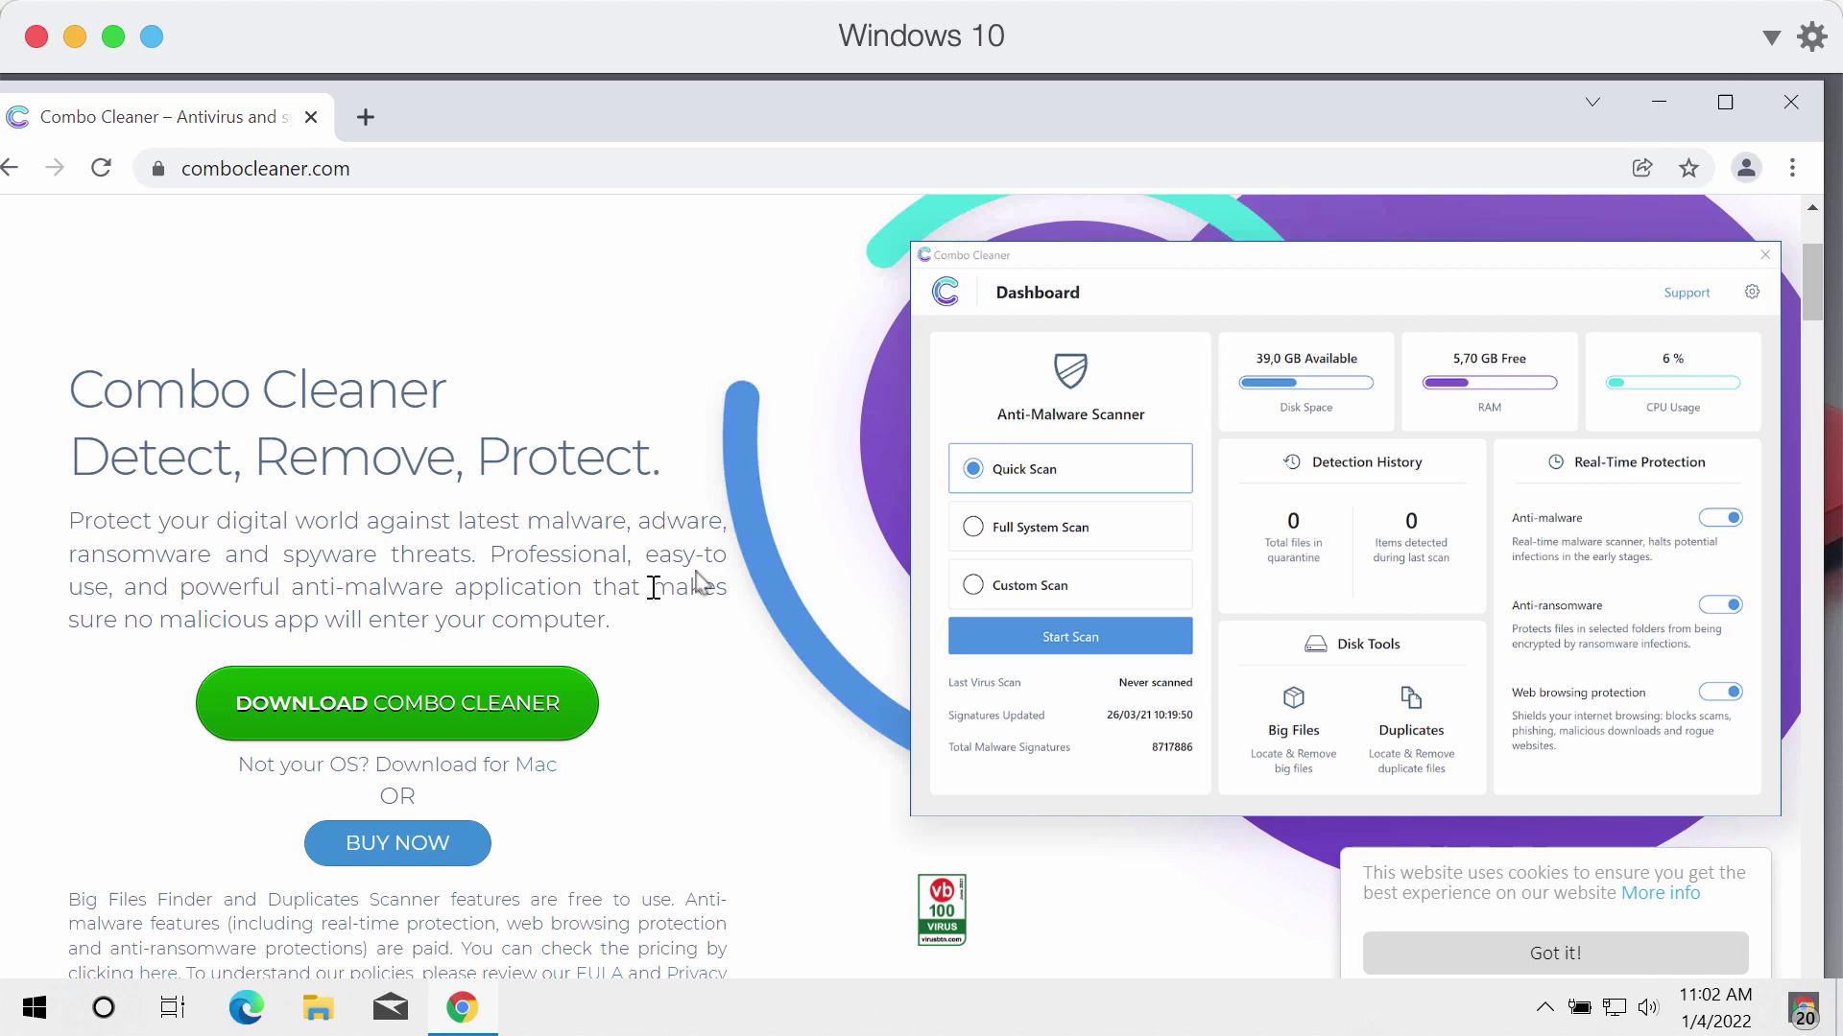
left_click(1659, 101)
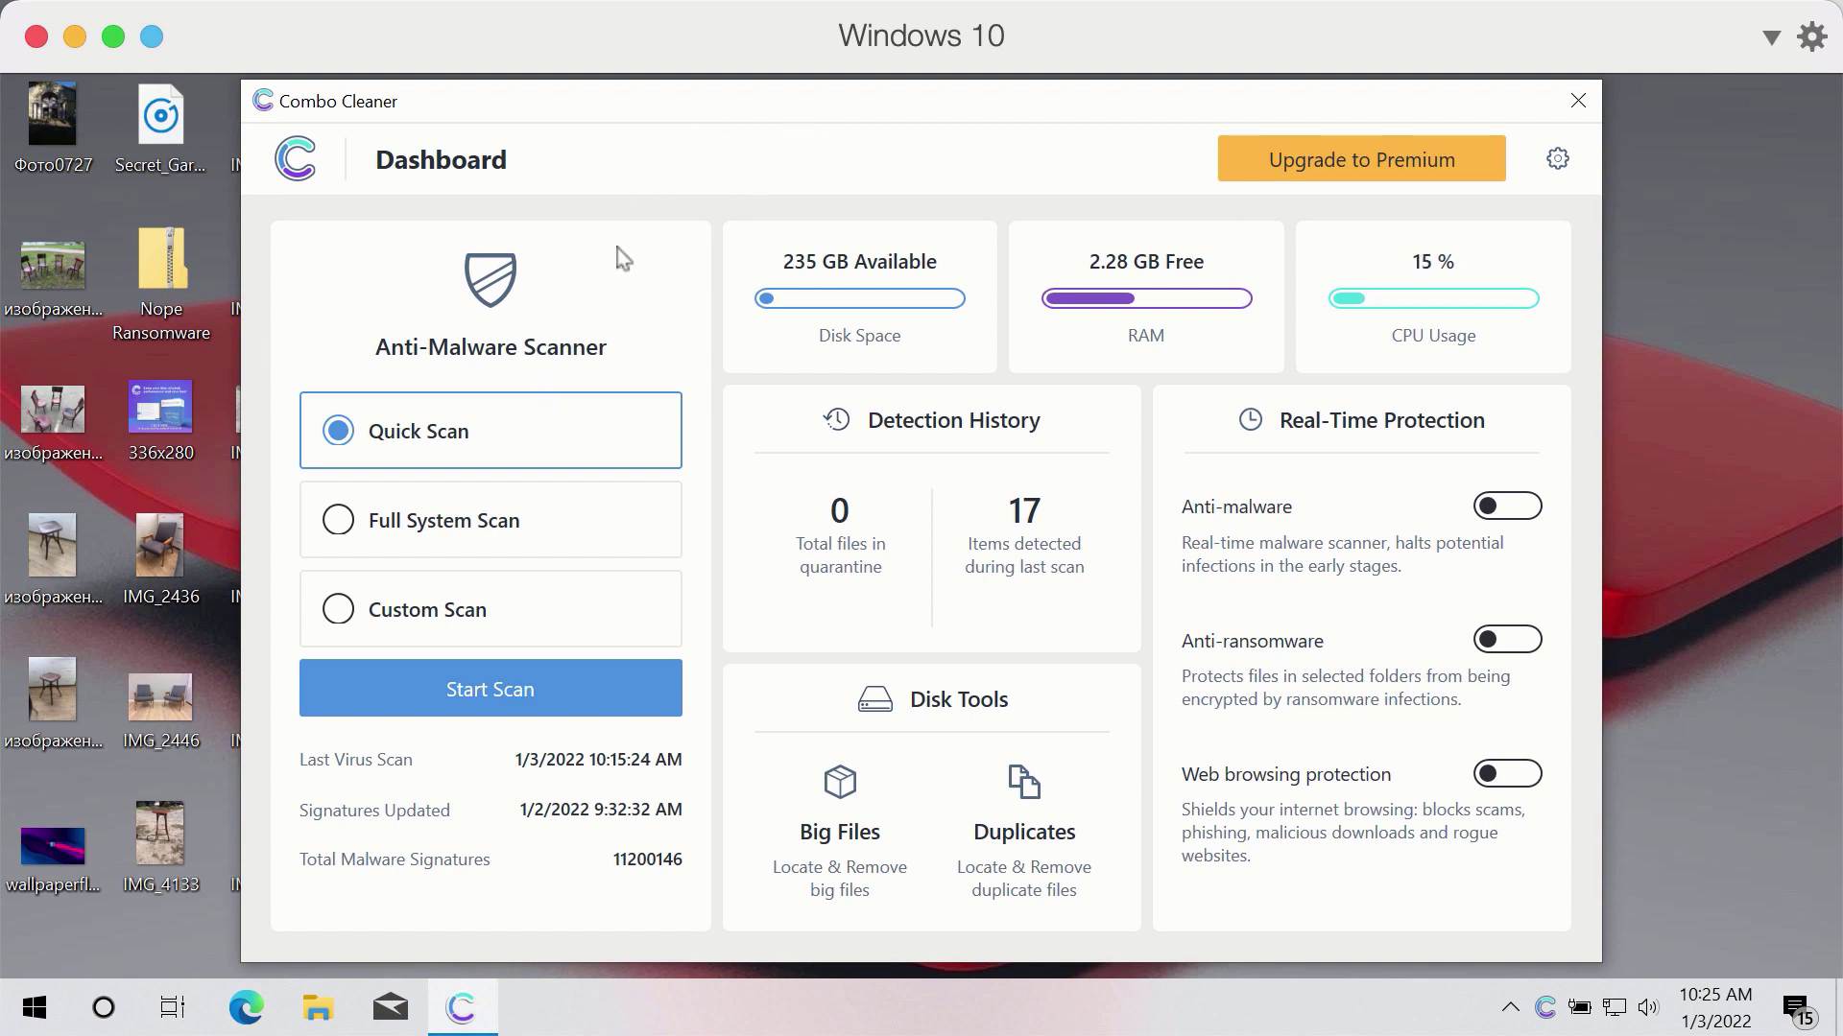
Start a Quick Scan from the Combo Cleaner Dashboard.
left_click(520, 688)
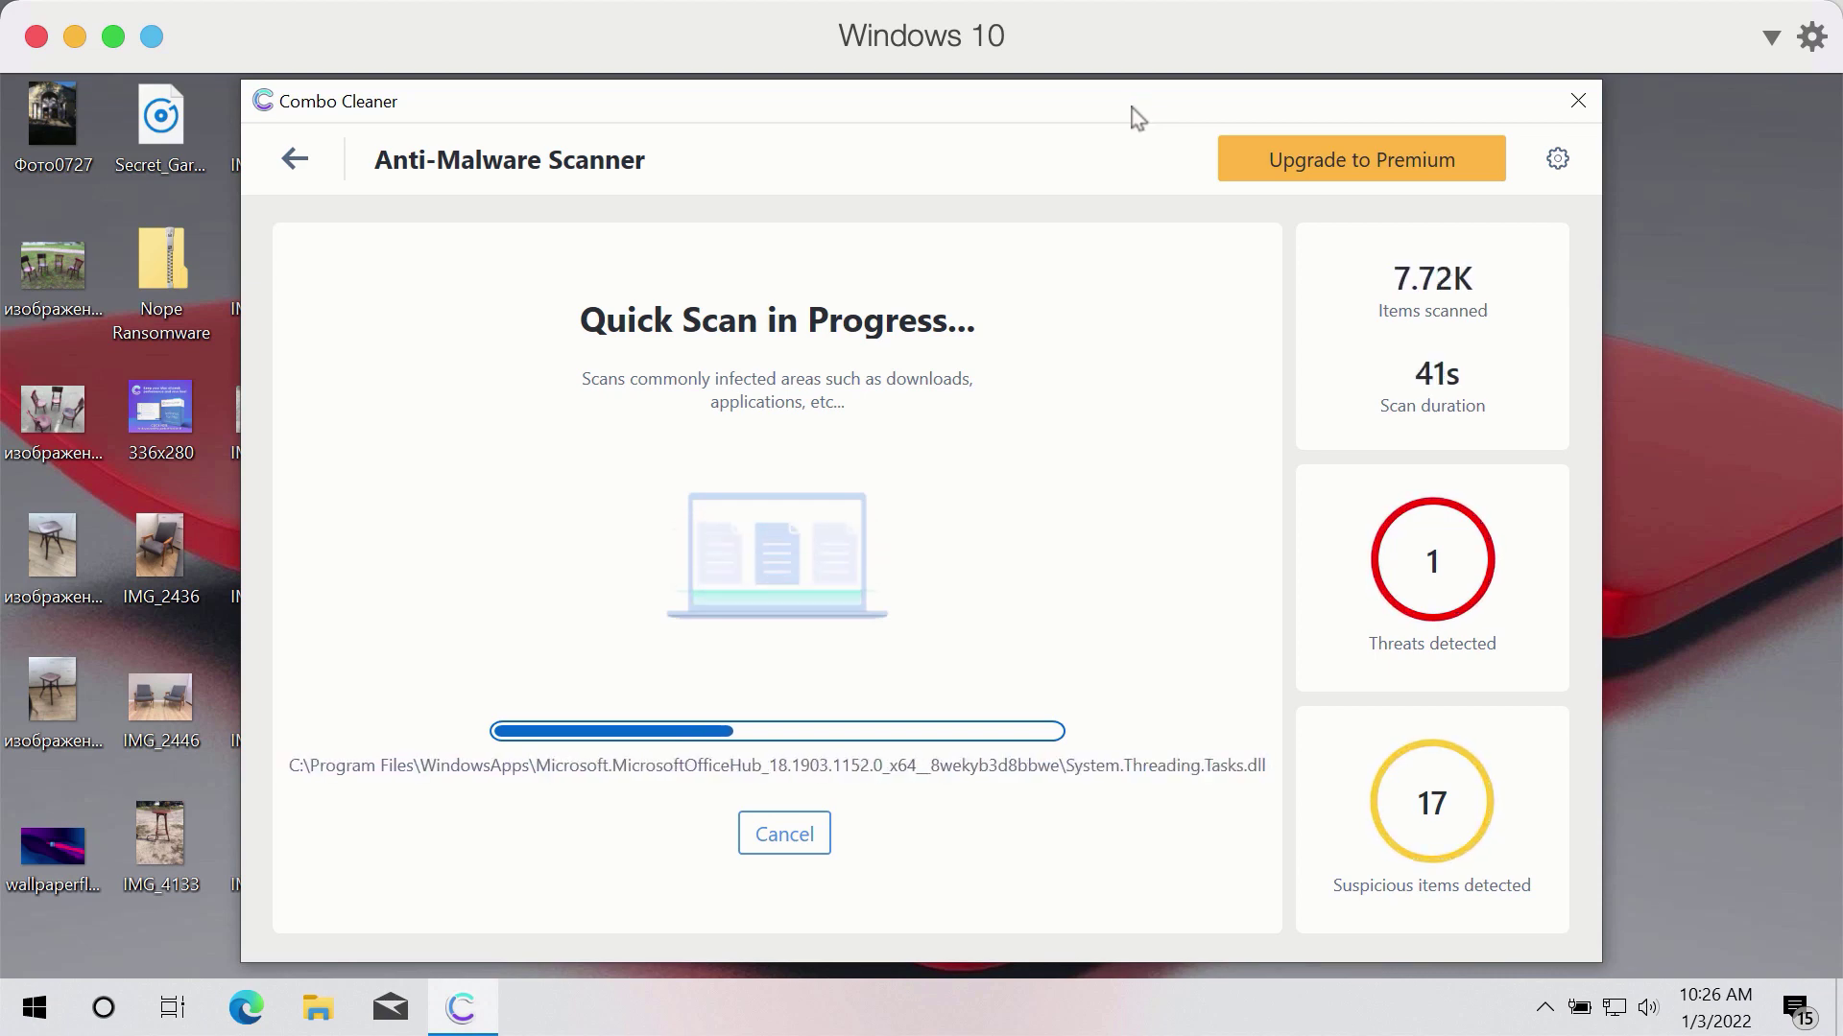
Open Combo Cleaner's Settings on the Anti-Ransomware tab.
left_click(1556, 160)
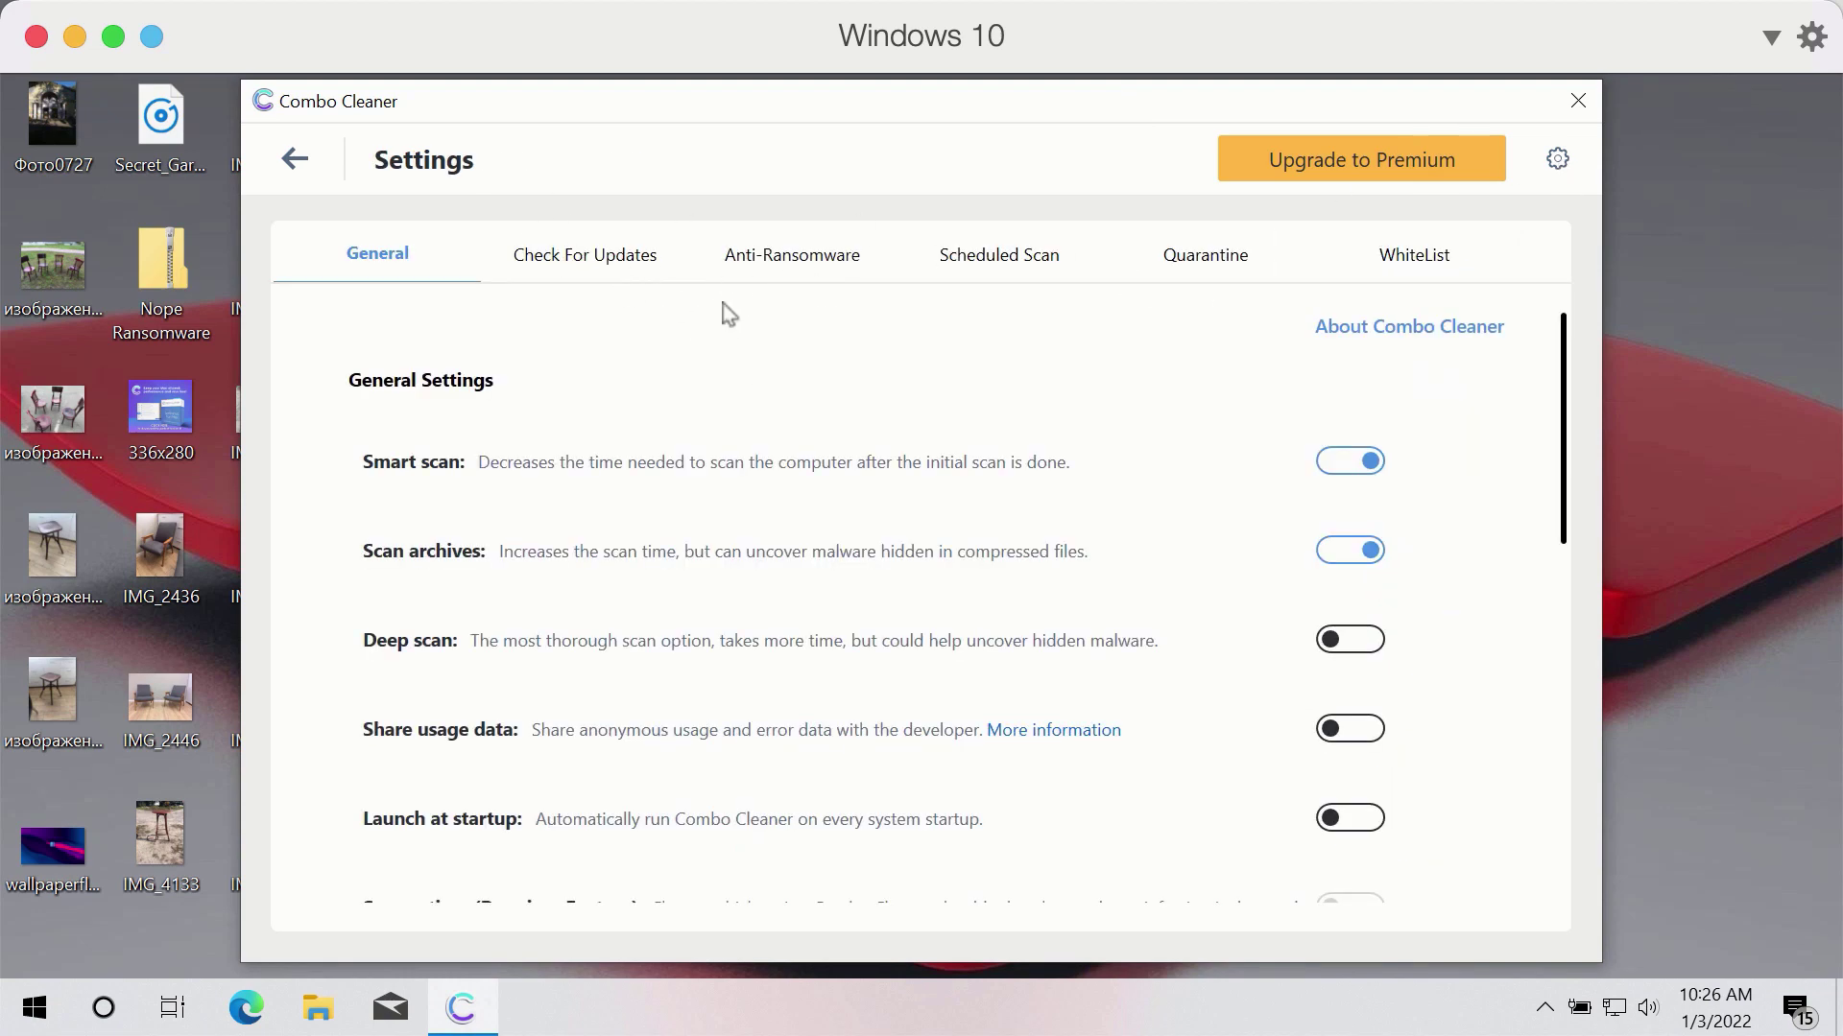
left_click(792, 275)
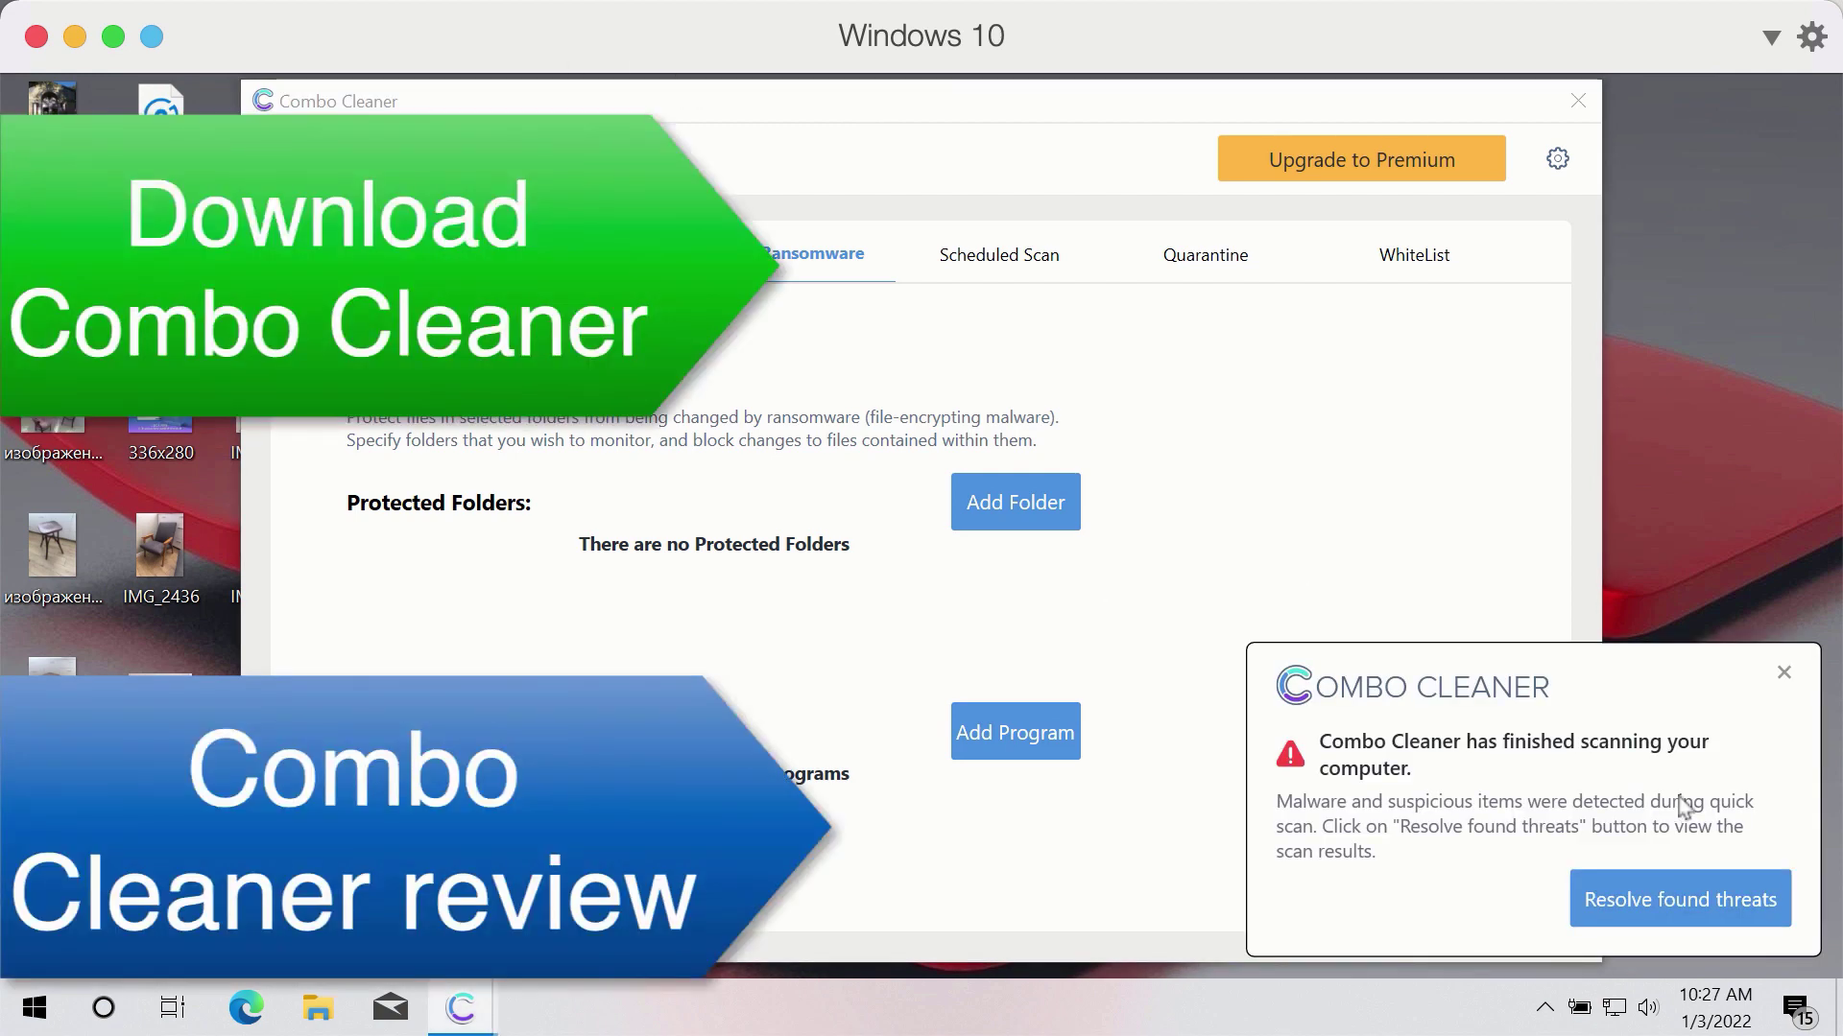
Open the results through Resolve found threats to list the 18 detected items.
left_click(1661, 903)
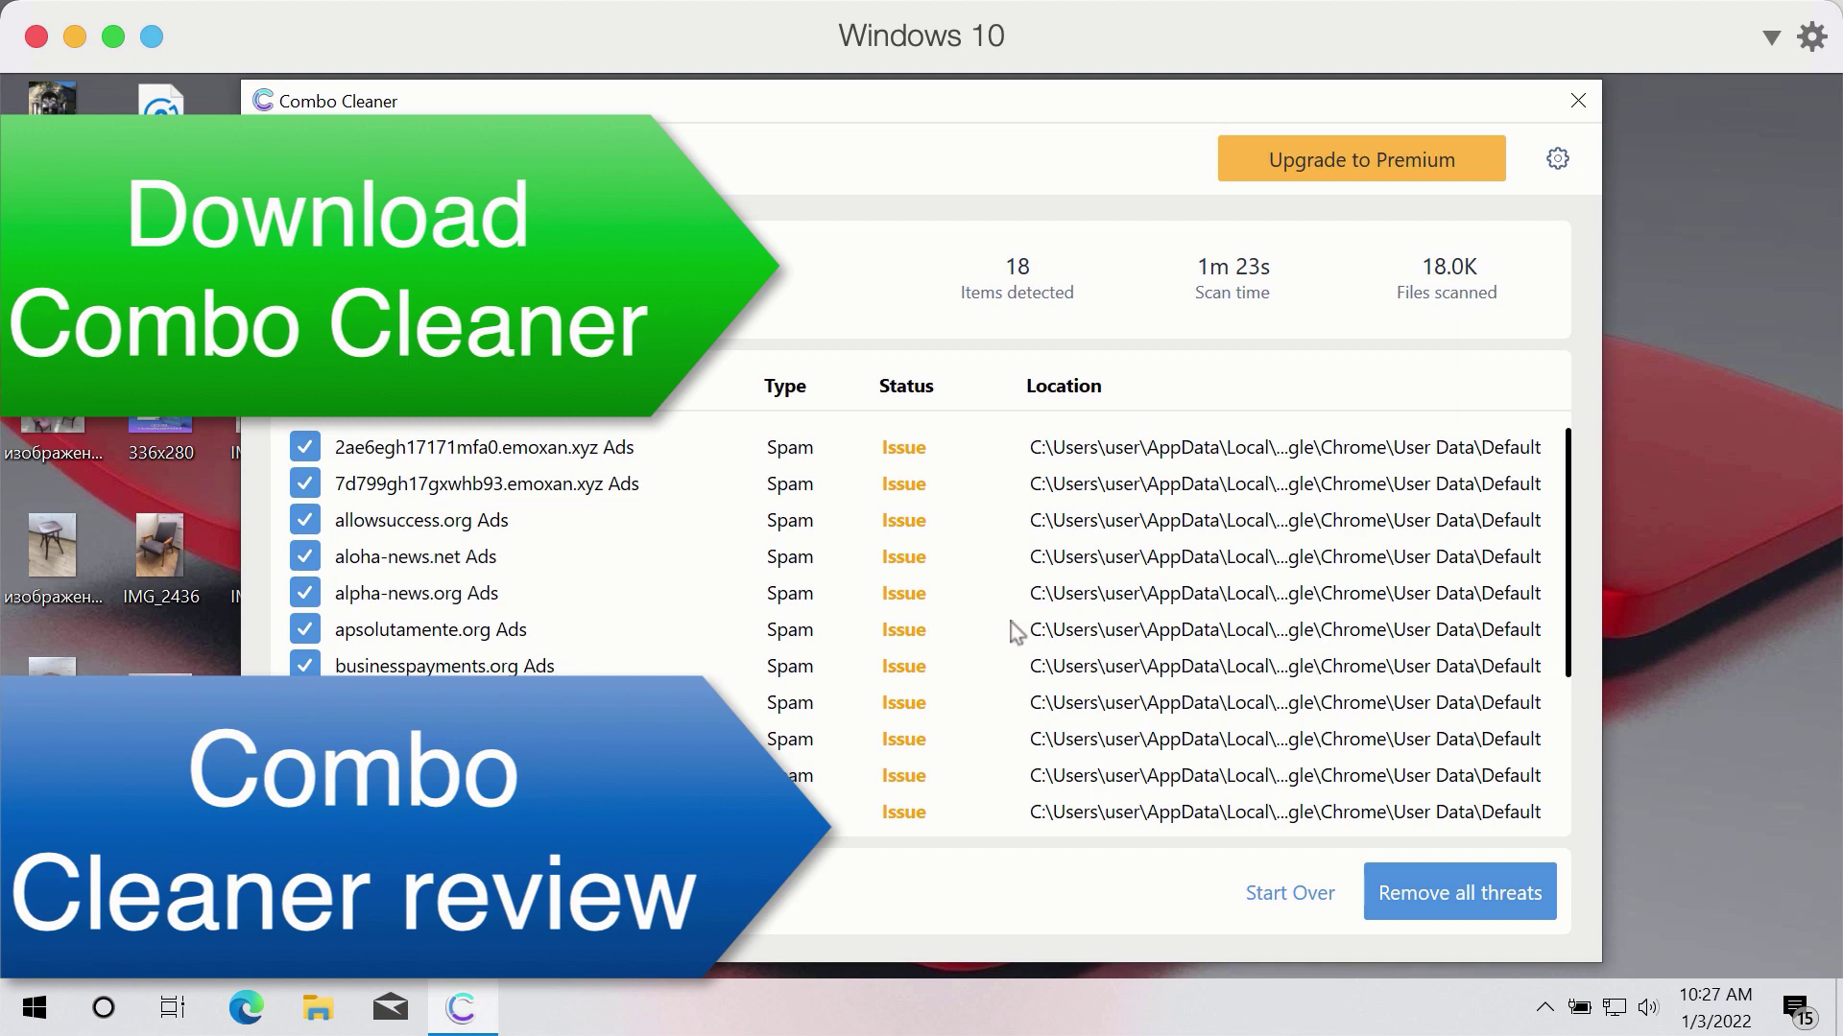
scroll(1014, 631, "down", 3)
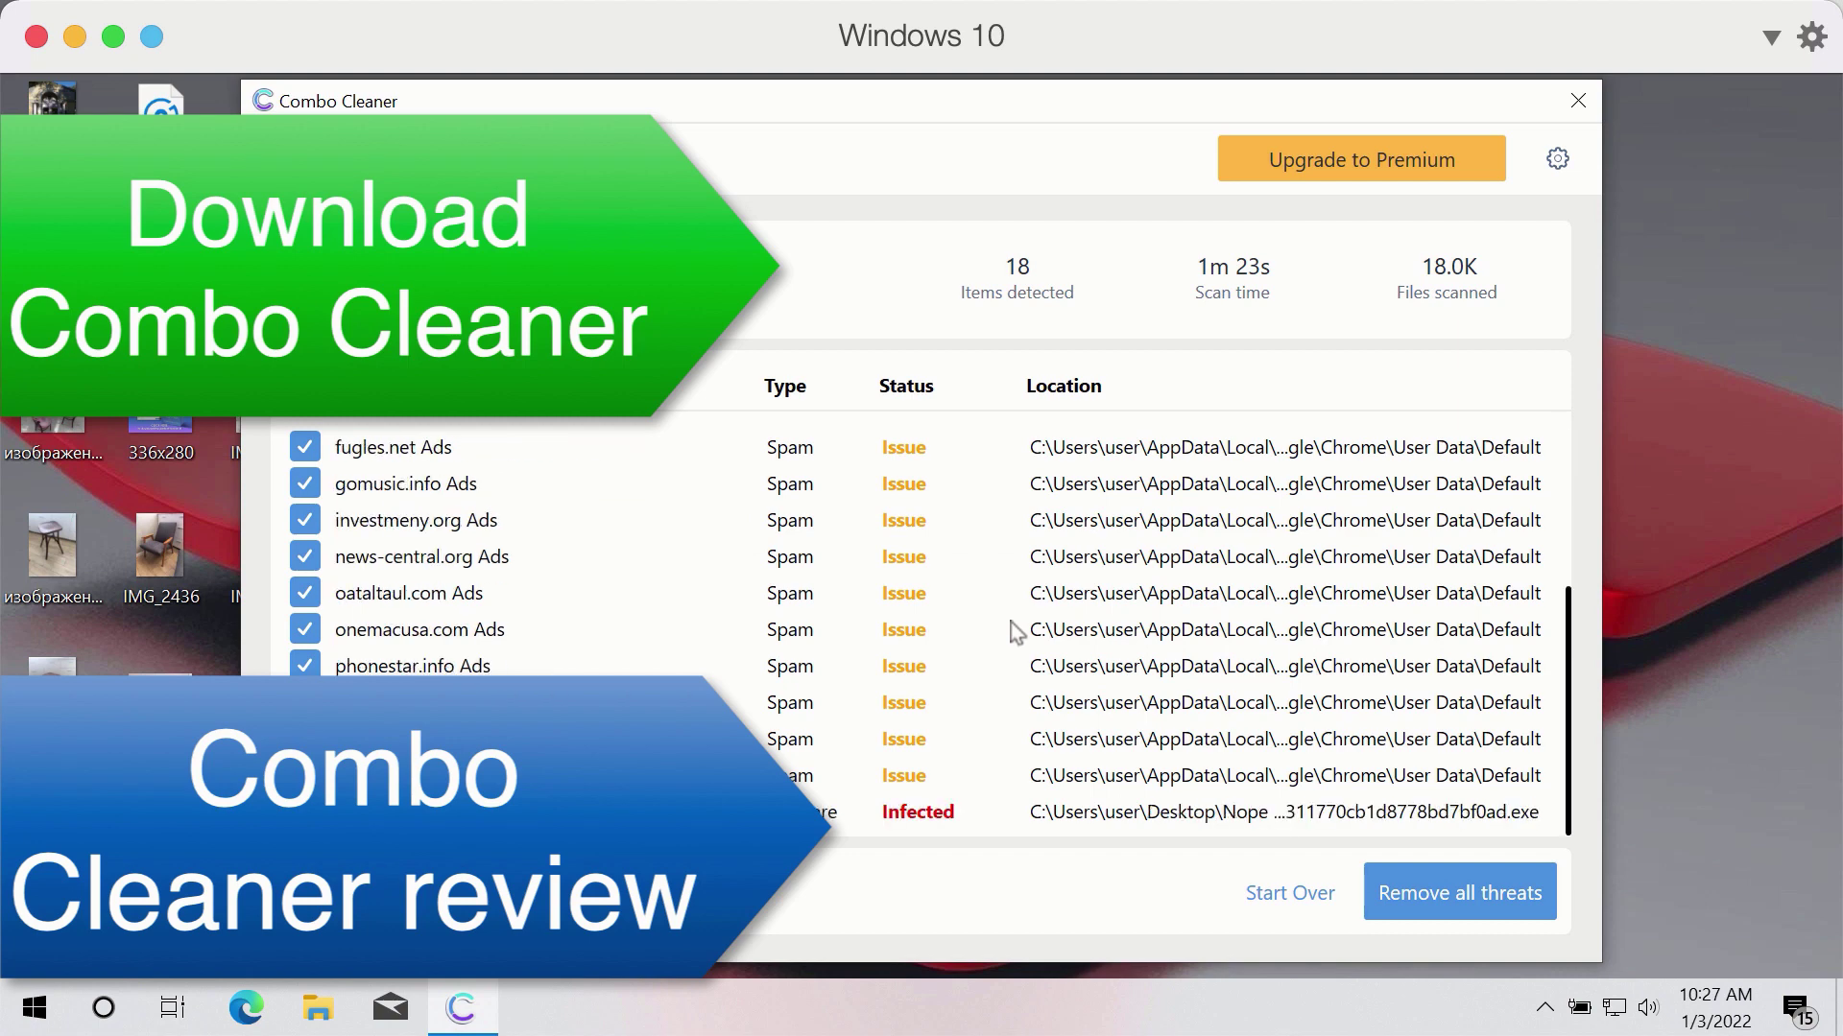
scroll(1015, 630, "up", 3)
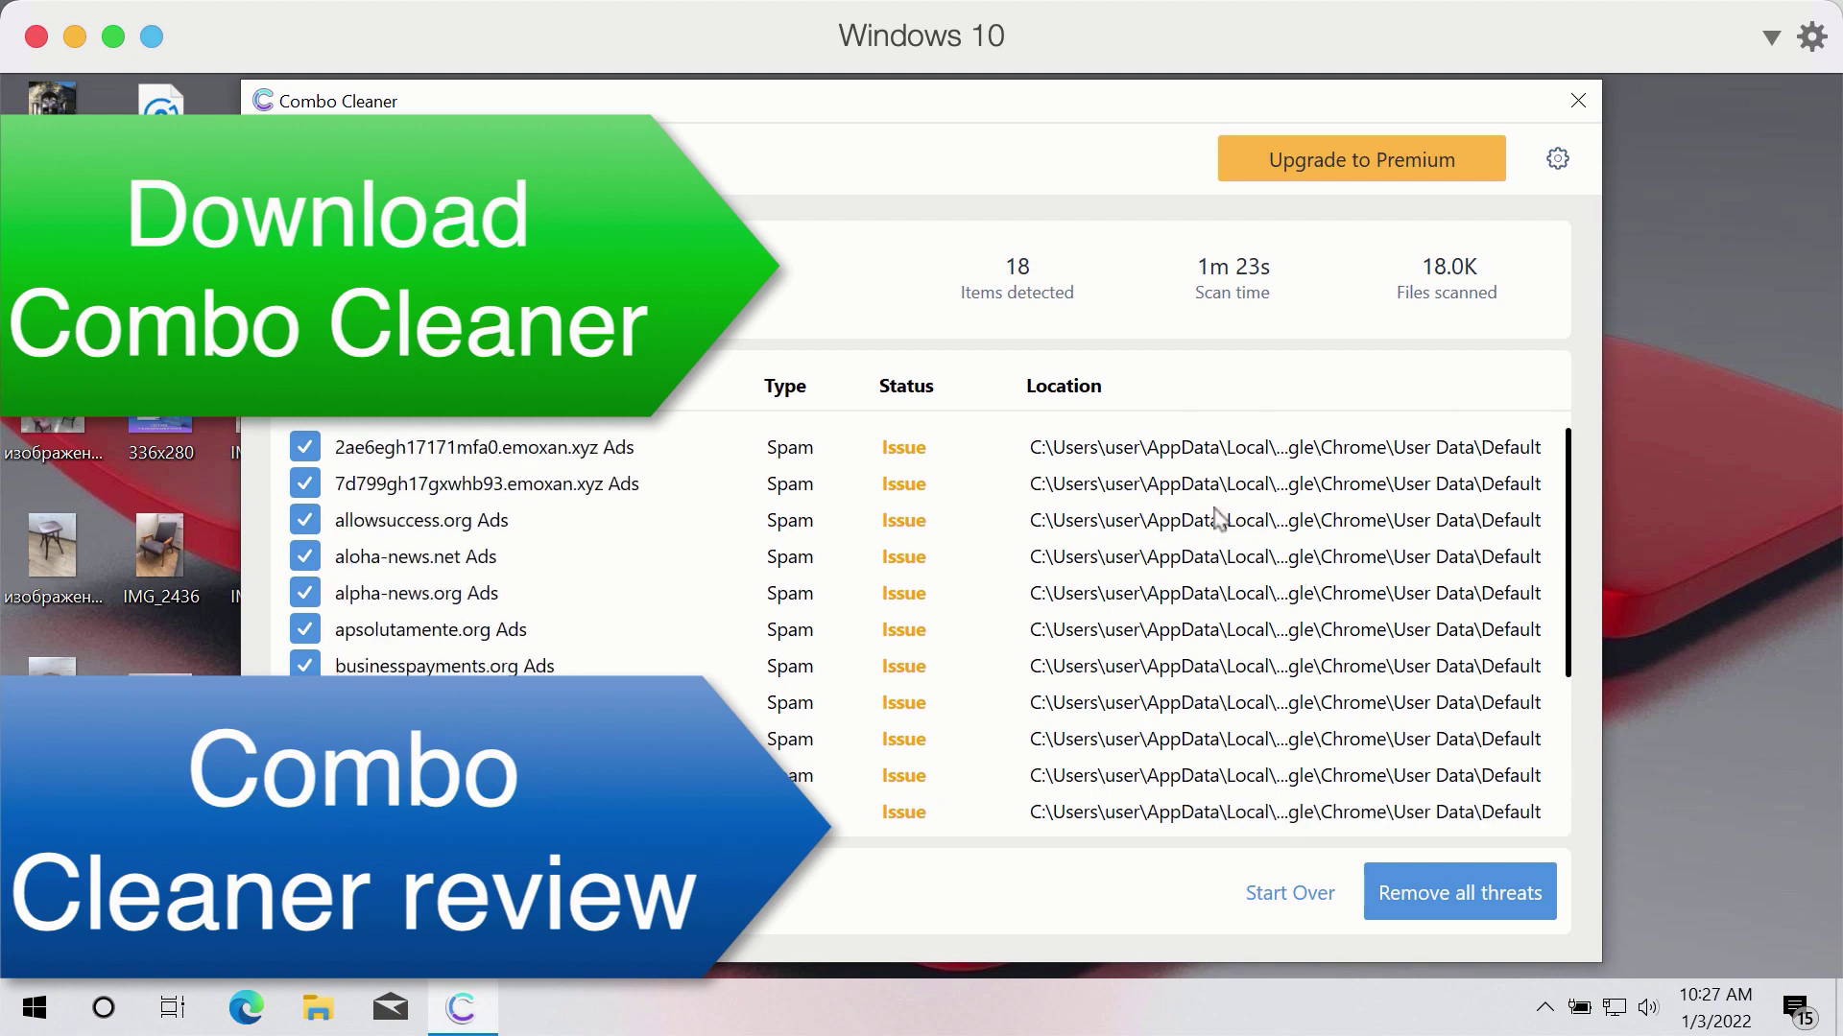